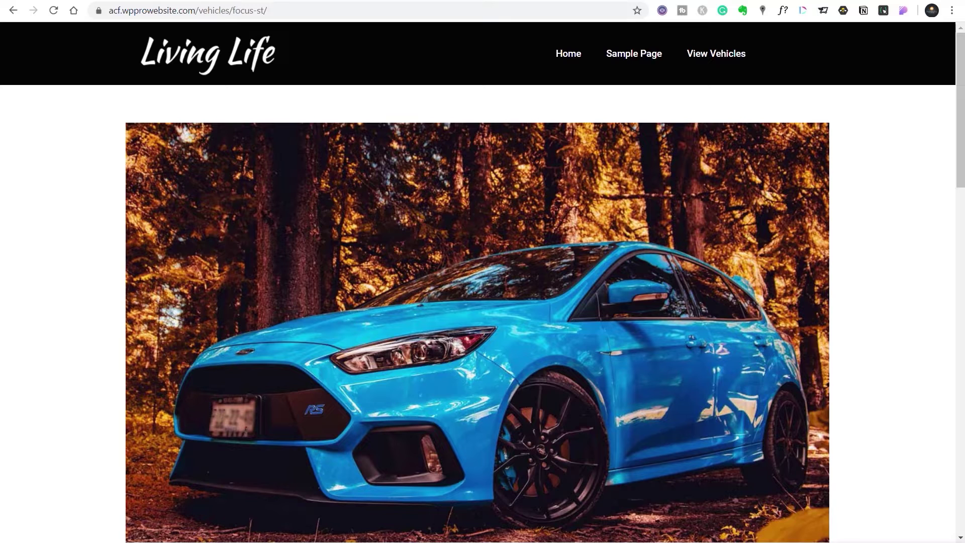
Step: Scroll the Focus RS page past the specifications and Optional Extras table to the booking form
{"action": "scroll", "coordinate": [556, 357], "scroll_direction": "down", "scroll_amount": 8}
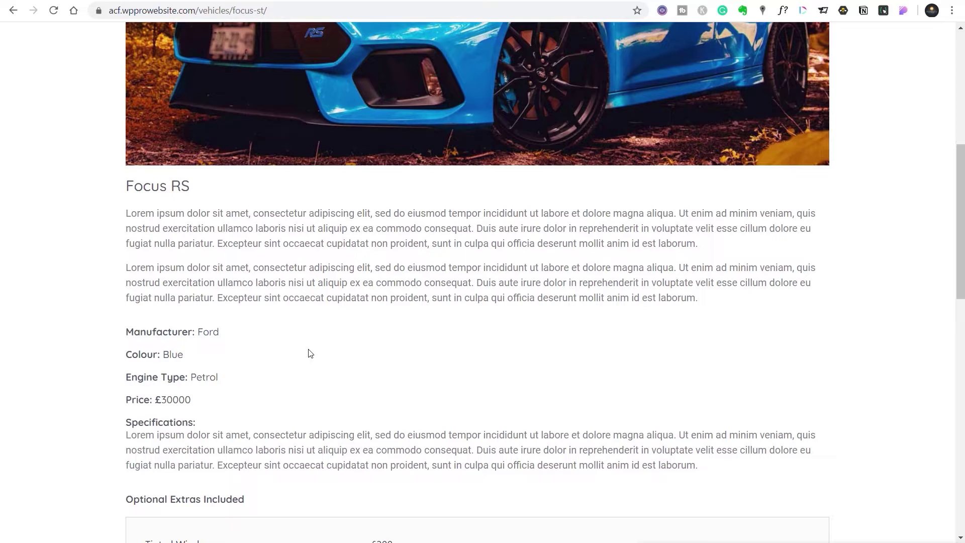
{"action": "scroll", "coordinate": [466, 354], "scroll_direction": "down", "scroll_amount": 10}
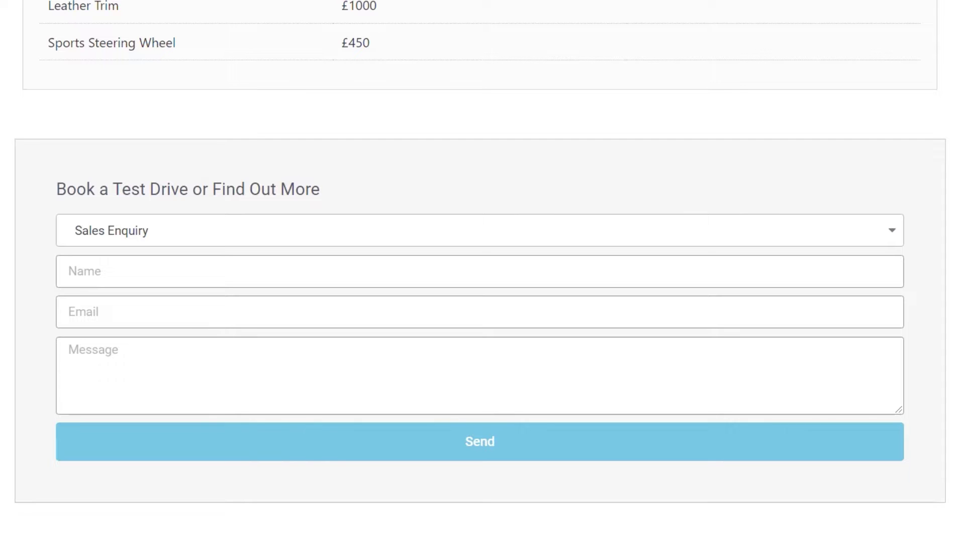
Step: Choose Book A Test Drive as the enquiry type, then preview the Pick A Date and Choose a Time pickers
{"action": "left_click", "coordinate": [252, 234]}
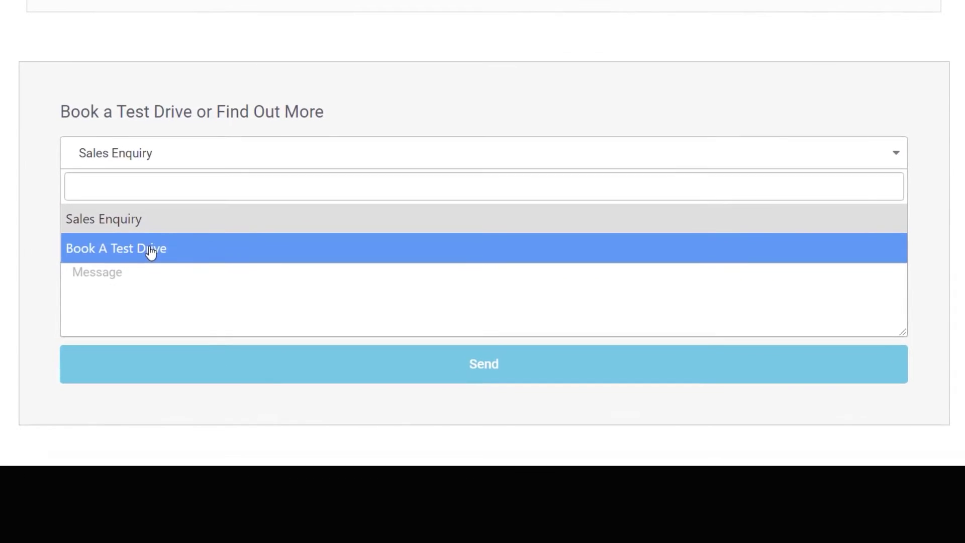
{"action": "left_click", "coordinate": [151, 248]}
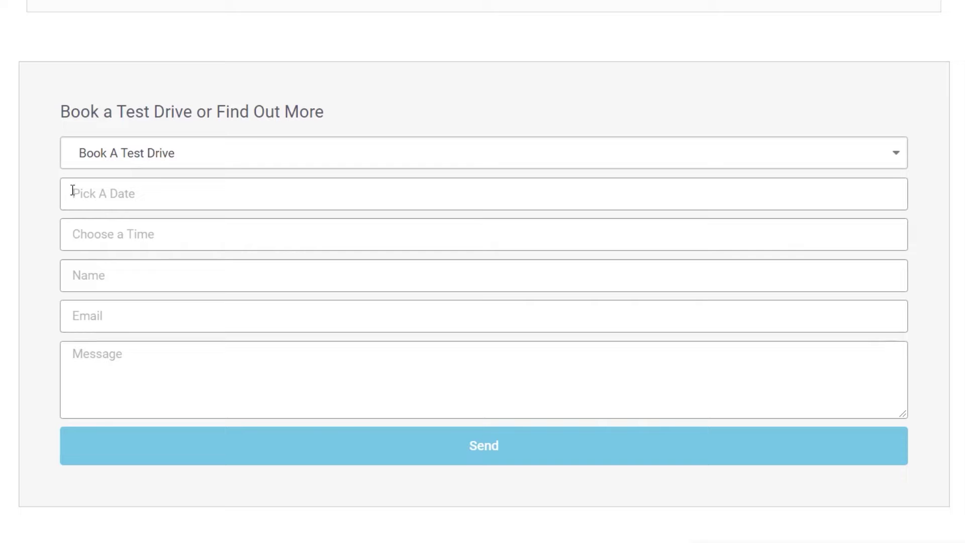
{"action": "left_click", "coordinate": [139, 201]}
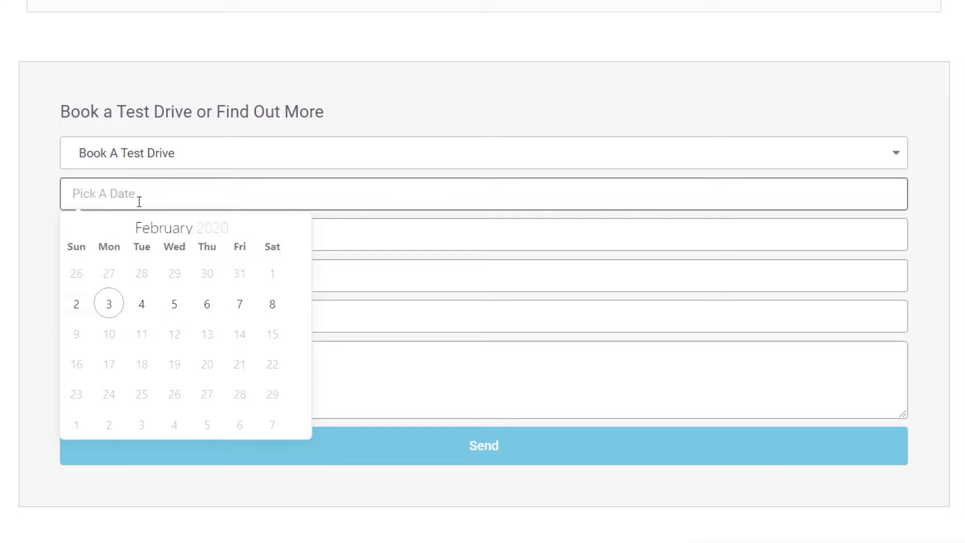
{"action": "left_click", "coordinate": [10, 200]}
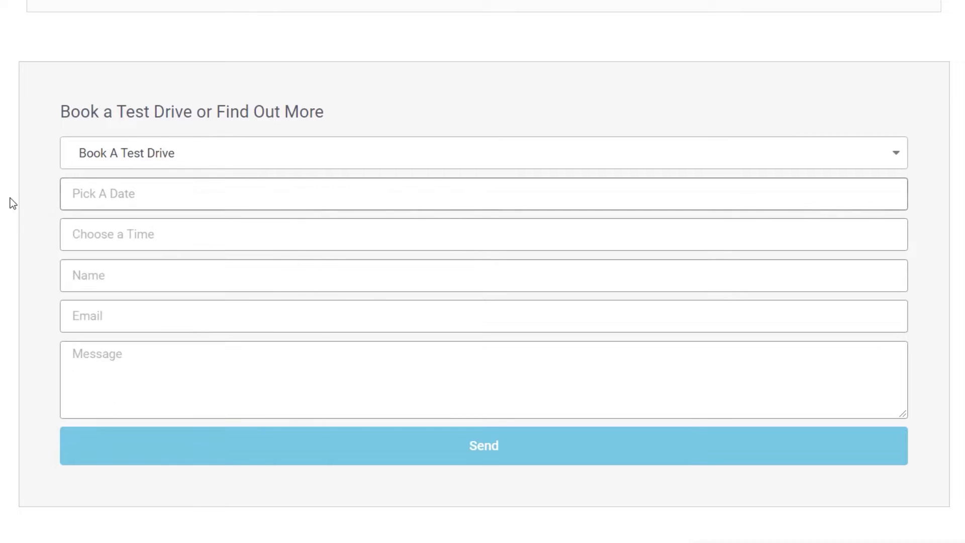
{"action": "left_click", "coordinate": [141, 229]}
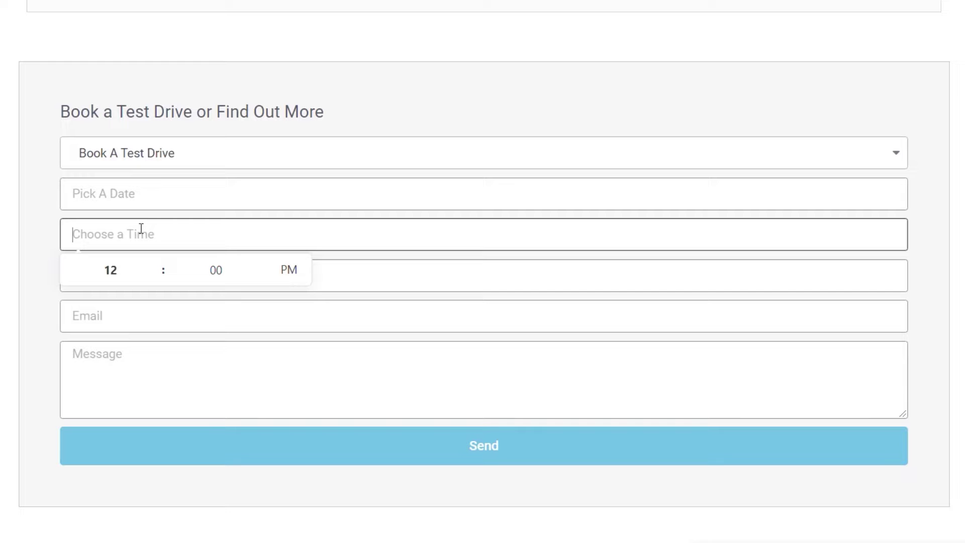
{"action": "left_click", "coordinate": [3, 235]}
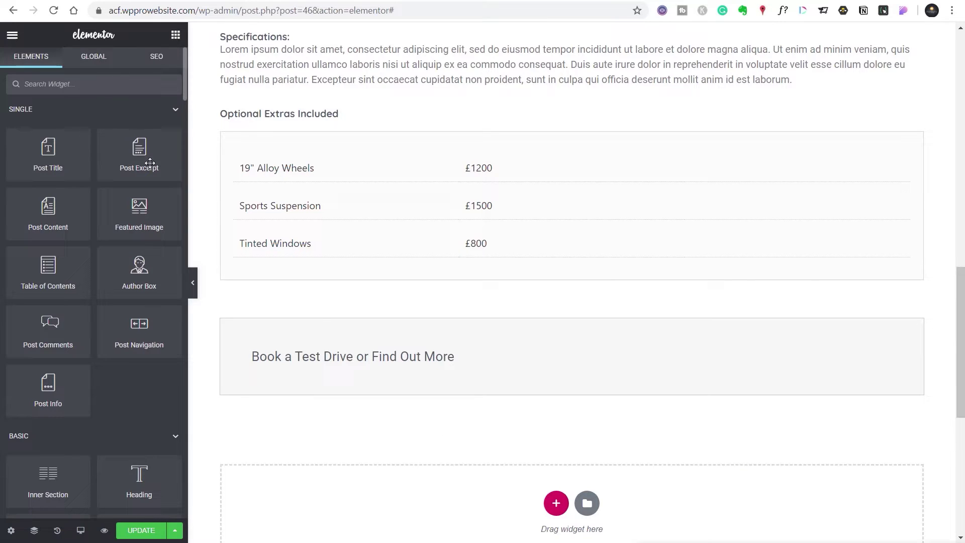
Step: Place a Form widget (Name, Email, Message, Send) under the Book a Test Drive heading, labels set to Hide
{"action": "left_click", "coordinate": [111, 86]}
{"action": "type", "text": "for"}
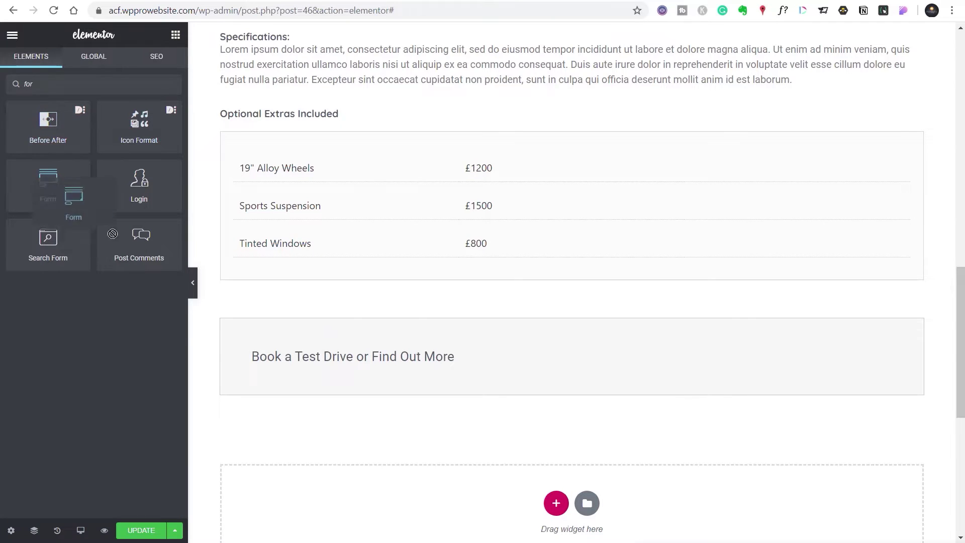
{"action": "left_click_drag", "start_coordinate": [47, 181], "coordinate": [361, 363]}
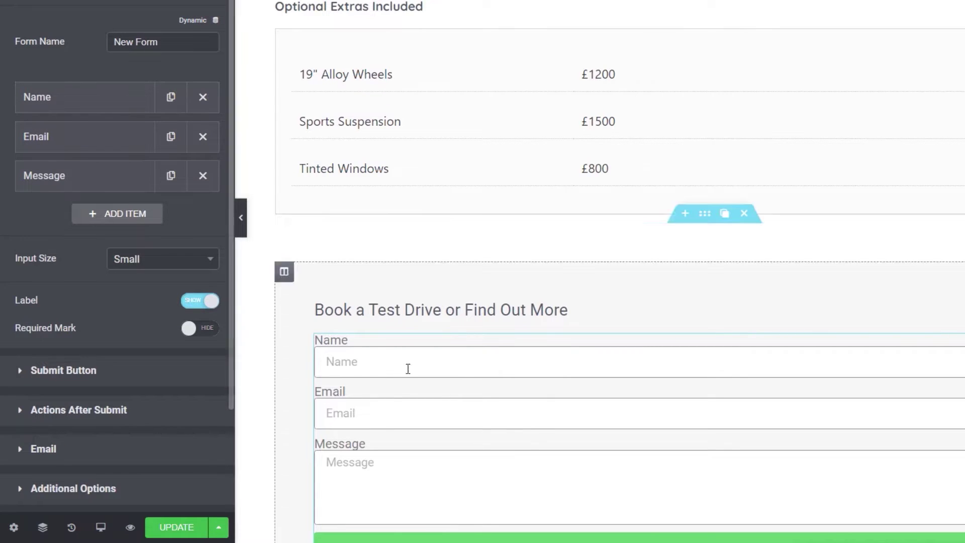
{"action": "left_click", "coordinate": [191, 307]}
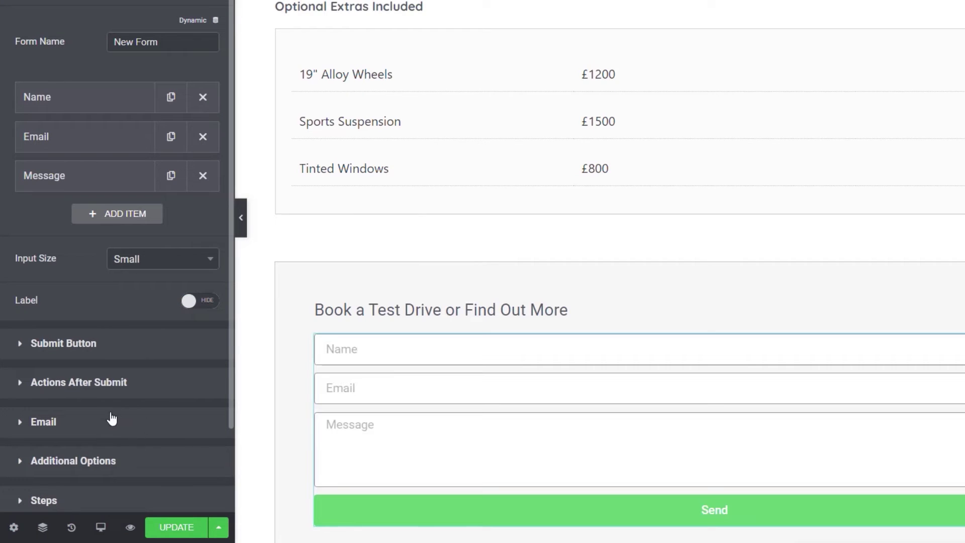
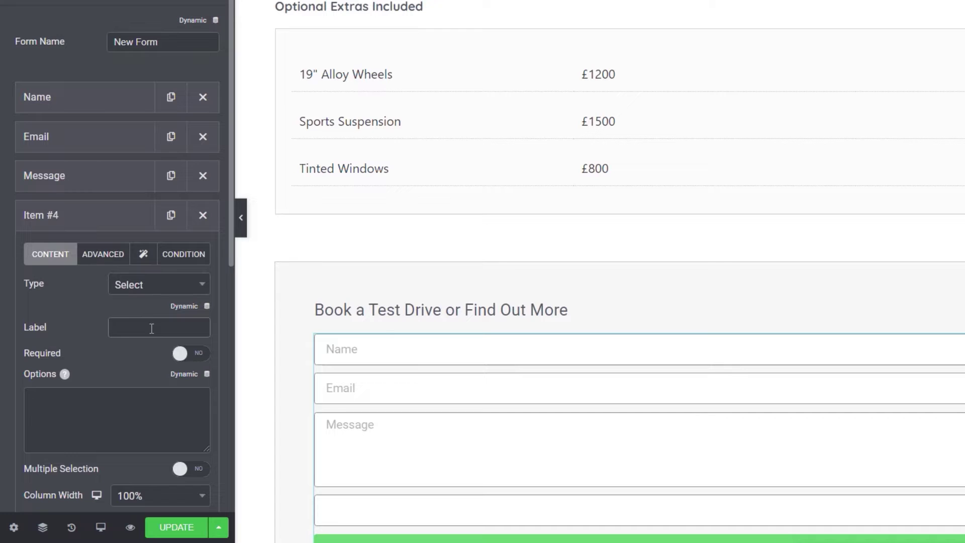
Step: Label the new Select-type form field 'Department'
{"action": "type", "text": "Department"}
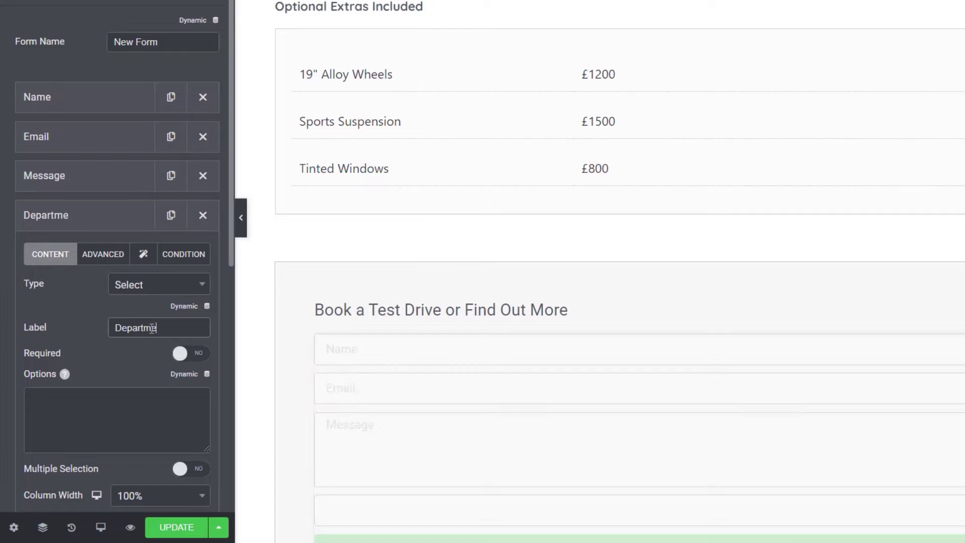
Step: Make Department required with the options Sales Enquiry and Book A Test Drive
{"action": "left_click", "coordinate": [199, 353]}
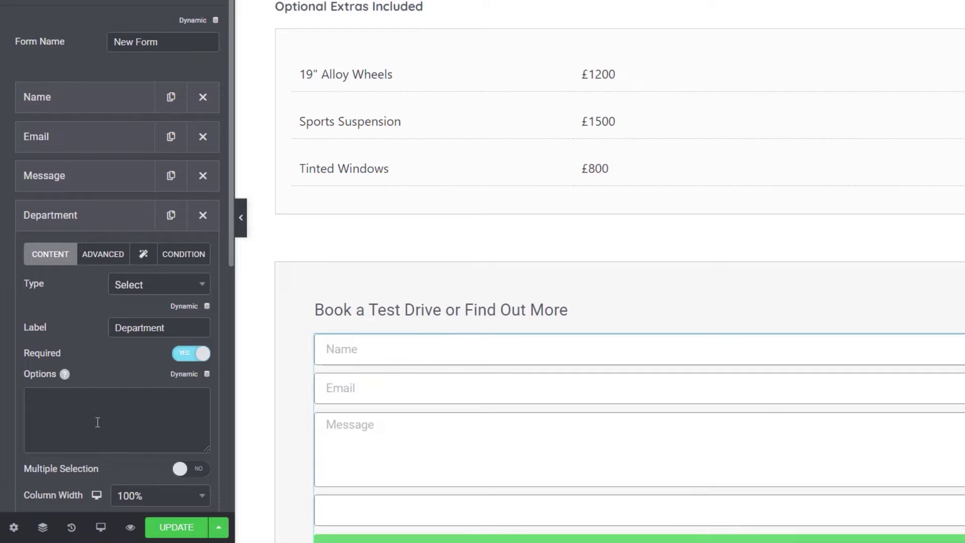
{"action": "left_click", "coordinate": [77, 401]}
{"action": "type", "text": "Sales Enquiry Book A Test Drive"}
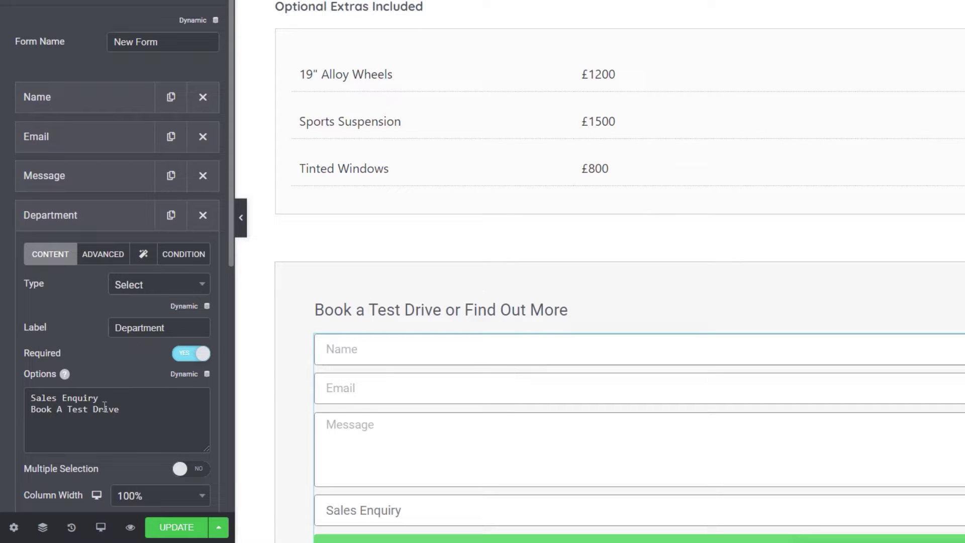
{"action": "left_click_drag", "start_coordinate": [120, 409], "coordinate": [32, 409]}
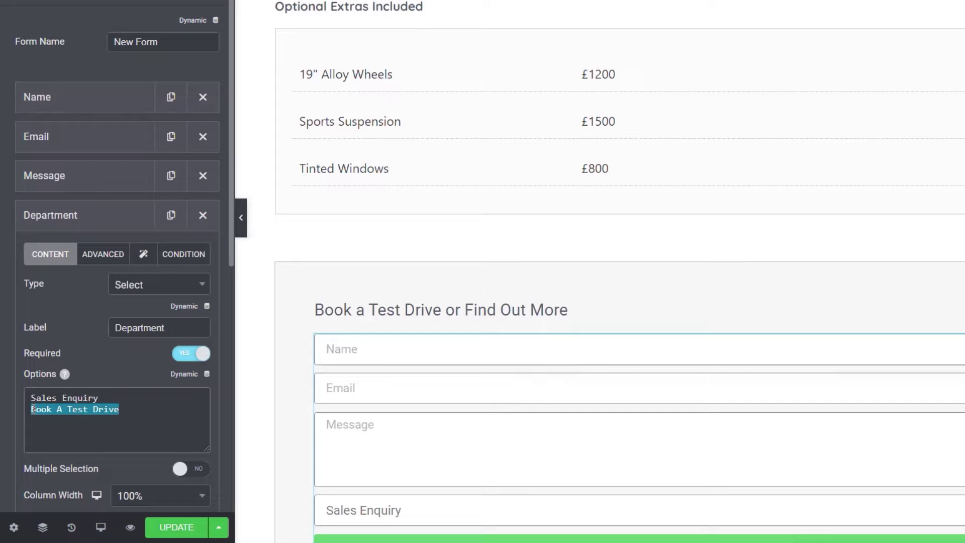
{"action": "left_click", "coordinate": [134, 416]}
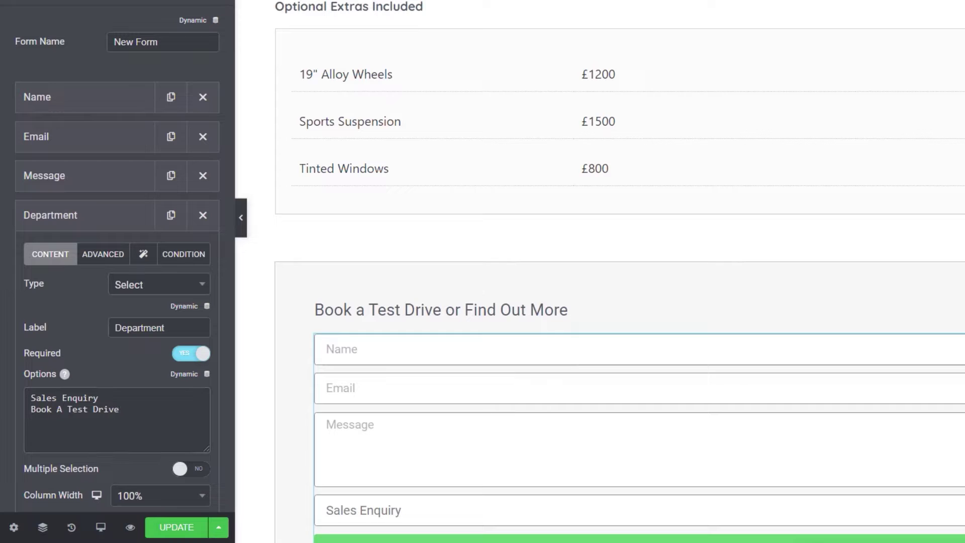
Step: Set the Department field ID to 'department', copy its shortcode, and move it above Name
{"action": "left_click", "coordinate": [89, 256]}
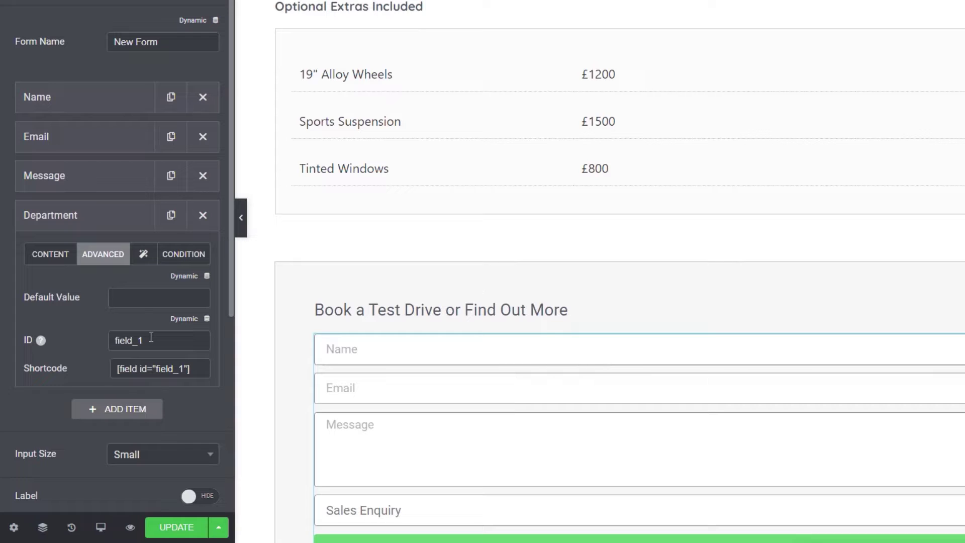
{"action": "left_click_drag", "start_coordinate": [152, 340], "coordinate": [84, 341]}
{"action": "type", "text": "department"}
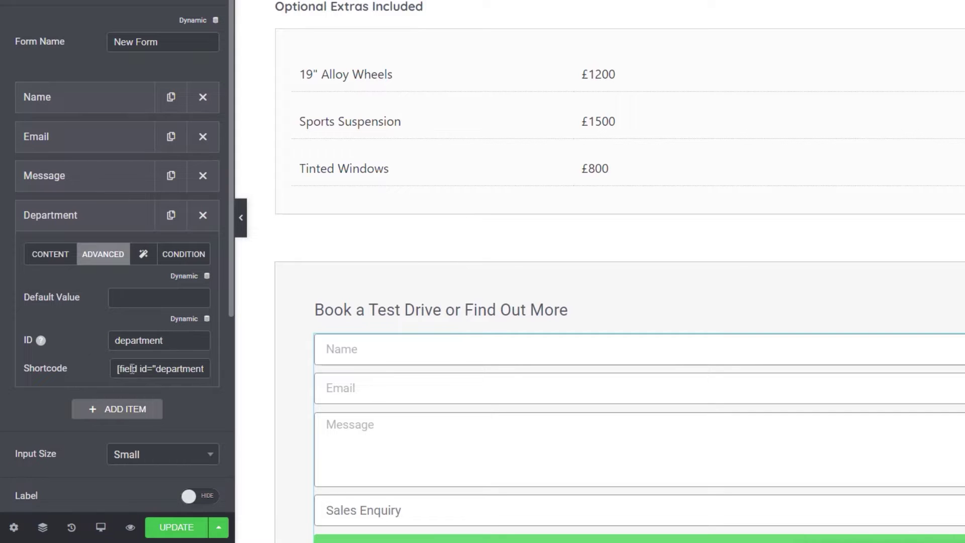
{"action": "left_click_drag", "start_coordinate": [116, 368], "coordinate": [175, 368]}
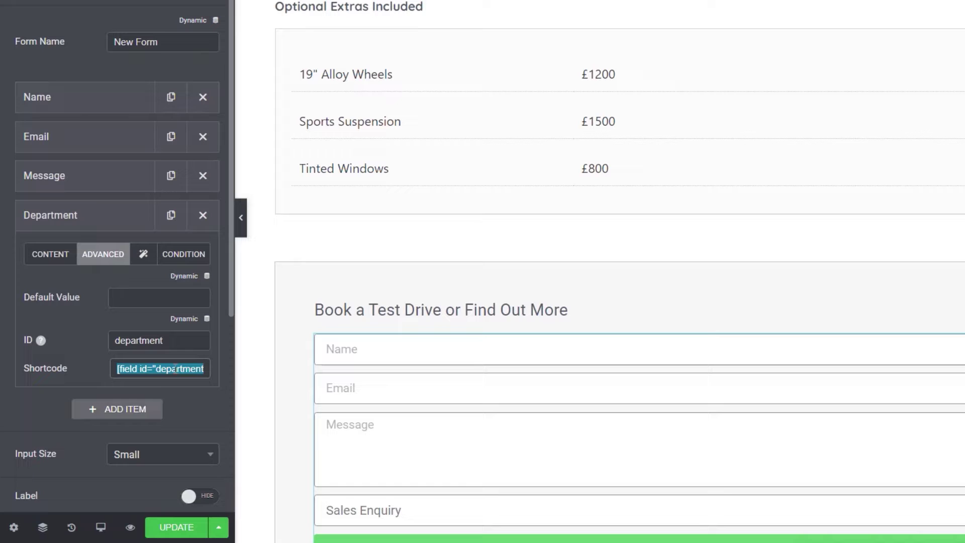
{"action": "left_click", "coordinate": [86, 221]}
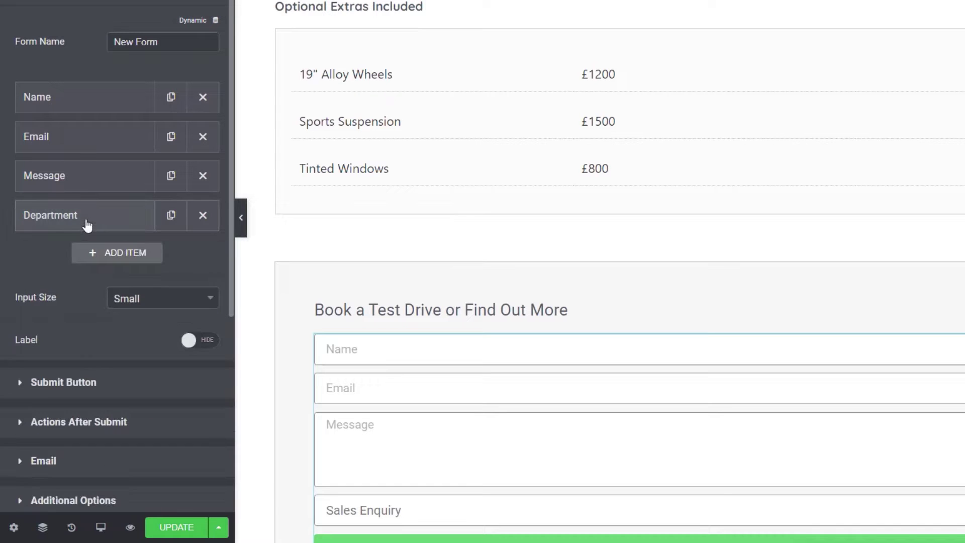
{"action": "left_click_drag", "start_coordinate": [86, 221], "coordinate": [82, 98]}
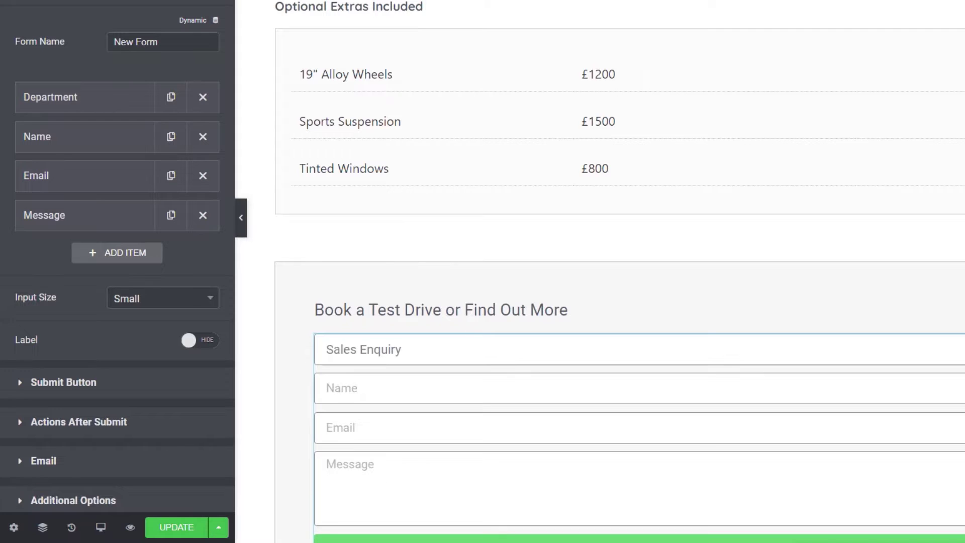
Step: Add a Date field with label and placeholder 'Pick A Date'
{"action": "left_click", "coordinate": [128, 257]}
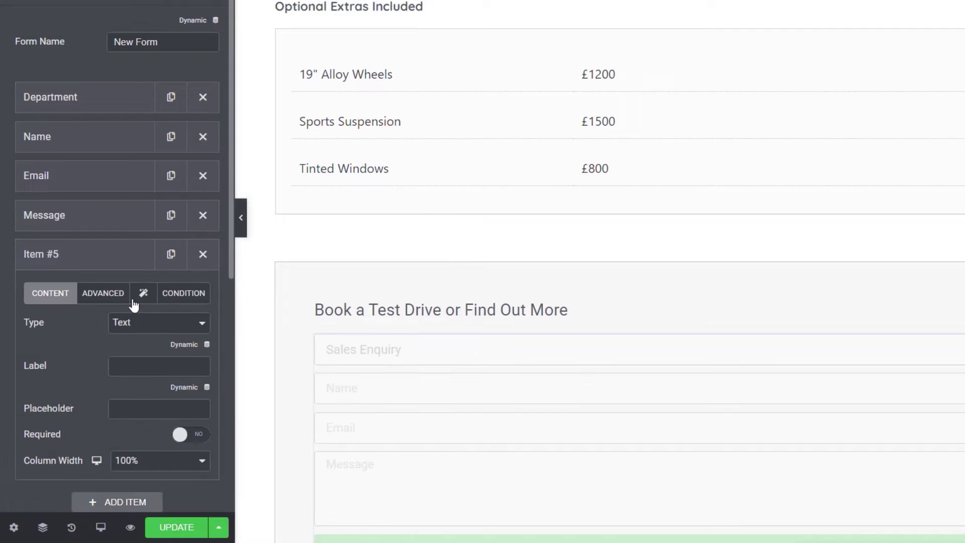
{"action": "left_click", "coordinate": [144, 325]}
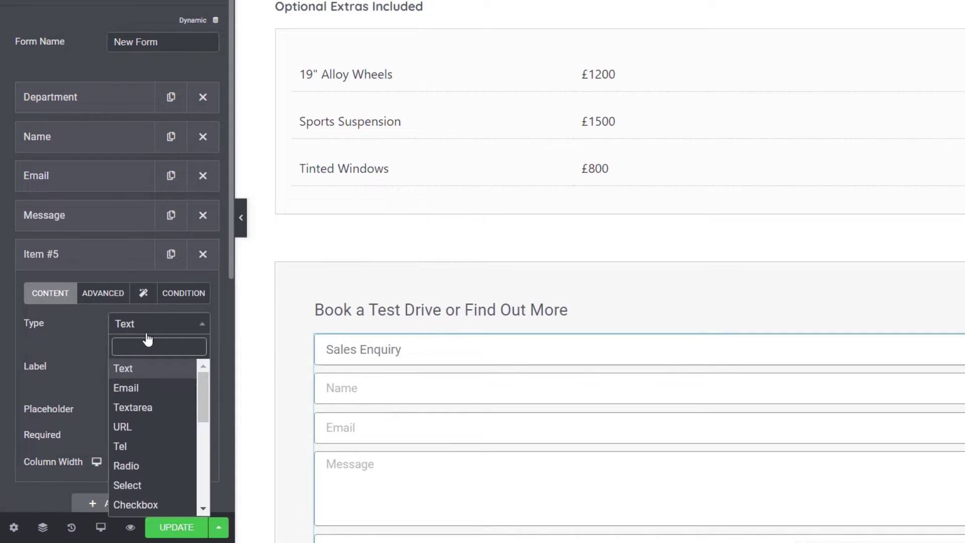
{"action": "type", "text": "date"}
{"action": "left_click", "coordinate": [143, 368]}
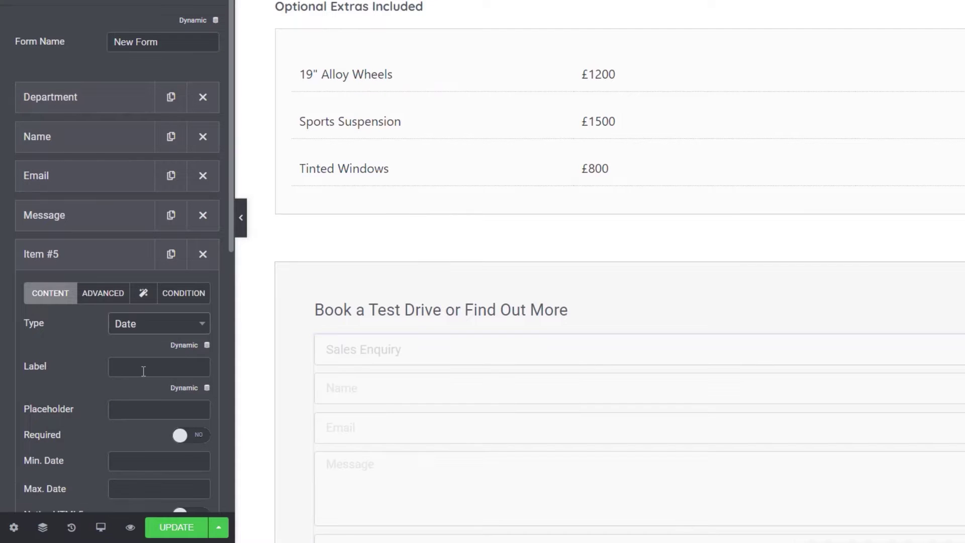
{"action": "left_click", "coordinate": [143, 371]}
{"action": "type", "text": "Pick A Date"}
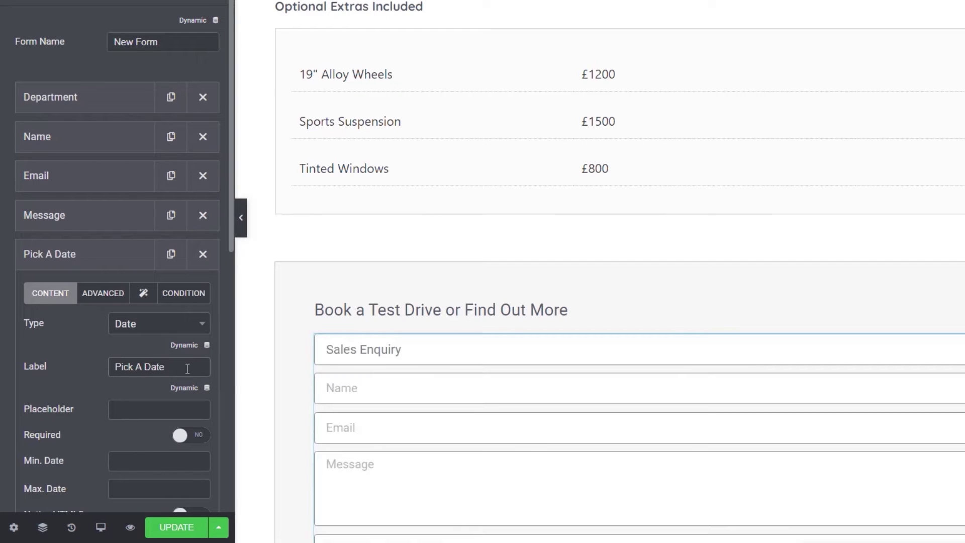
{"action": "key", "text": "shift+Left"}
{"action": "key", "text": "shift+Left"}
{"action": "key", "text": "ctrl+a"}
{"action": "key", "text": "ctrl+c"}
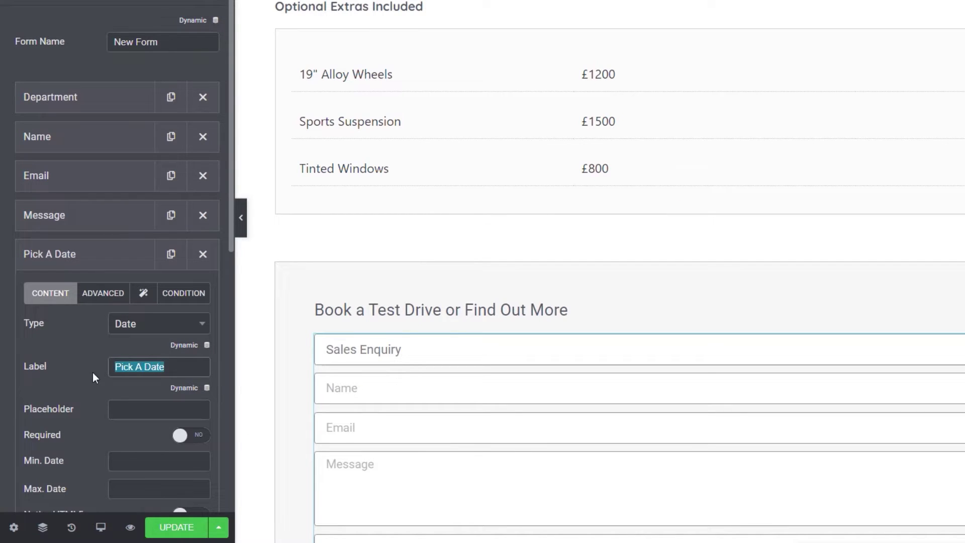
{"action": "left_click", "coordinate": [167, 414]}
{"action": "key", "text": "ctrl+v"}
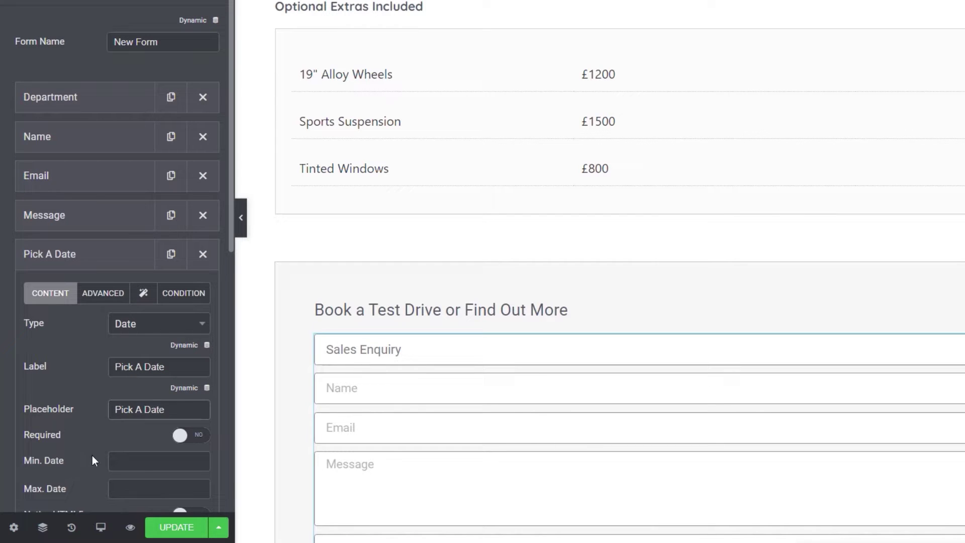
Step: Set the Pick A Date field to 50% column width and ID 'date'
{"action": "scroll", "coordinate": [95, 442], "scroll_direction": "down", "scroll_amount": 2}
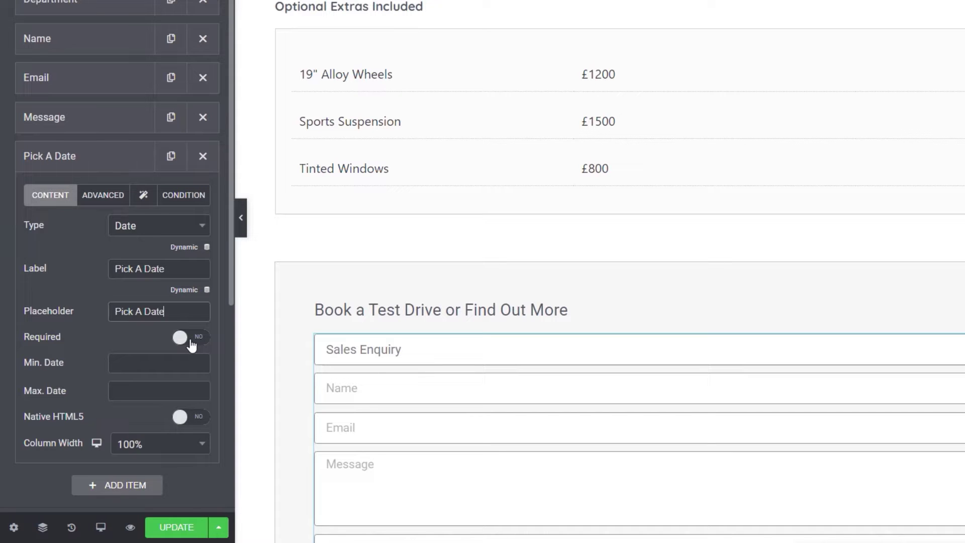
{"action": "left_click", "coordinate": [201, 446]}
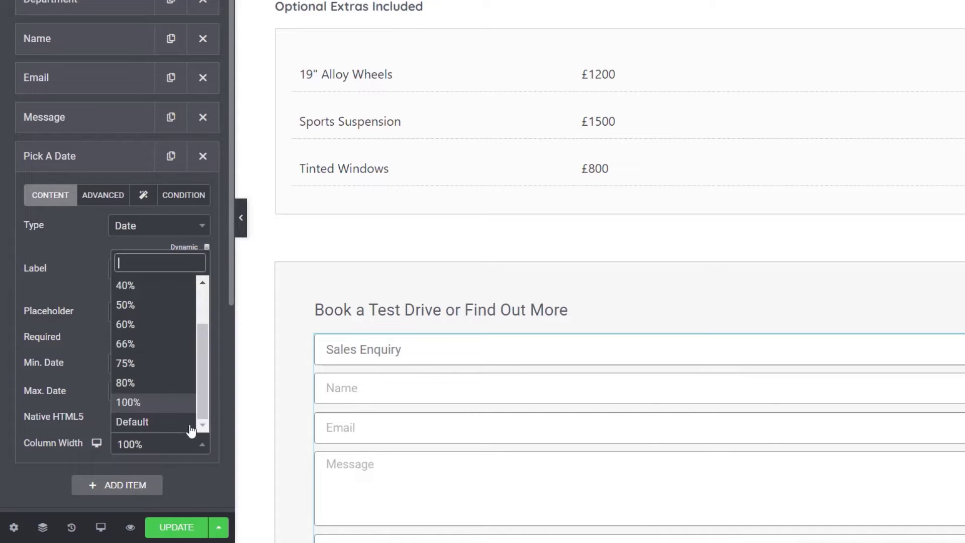
{"action": "left_click", "coordinate": [156, 306]}
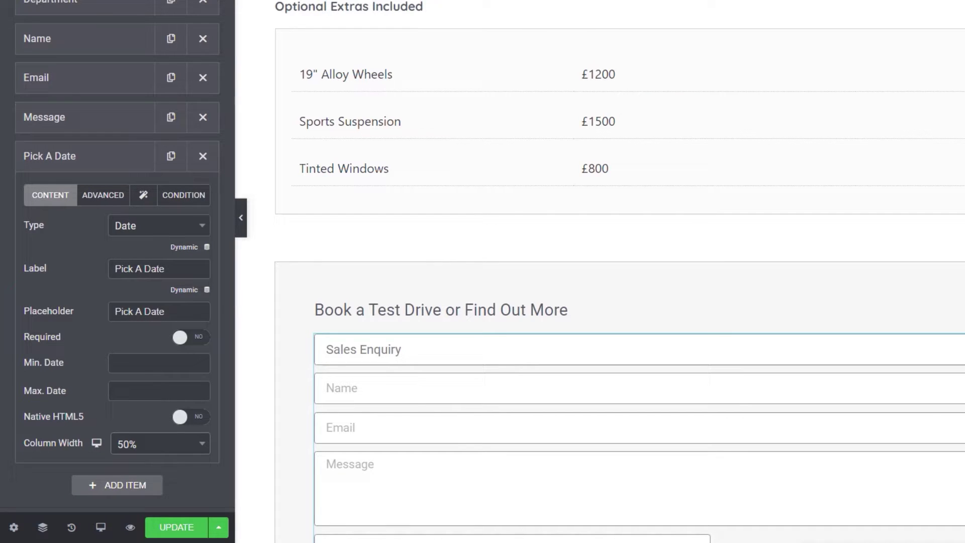
{"action": "left_click", "coordinate": [102, 194]}
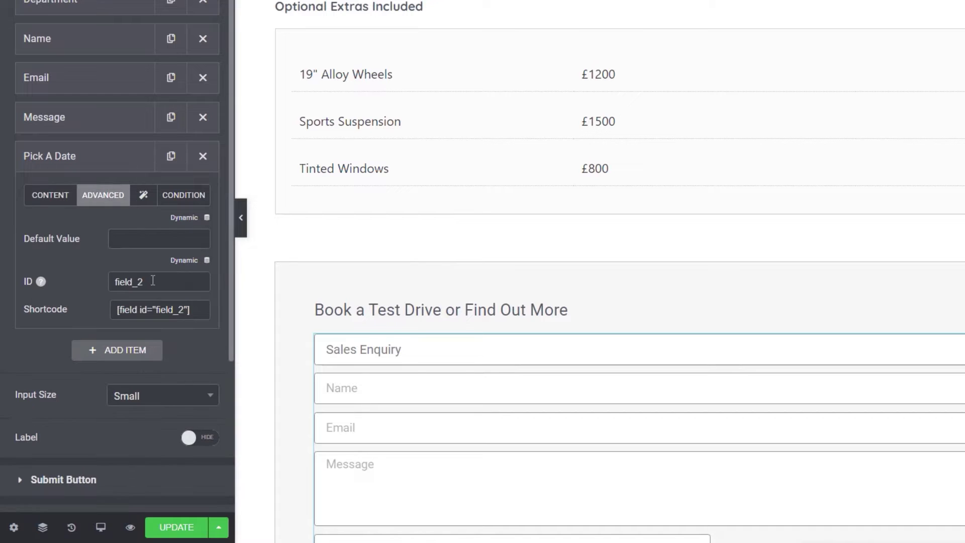
{"action": "left_click_drag", "start_coordinate": [151, 282], "coordinate": [95, 282]}
{"action": "type", "text": "date"}
{"action": "left_click", "coordinate": [144, 197]}
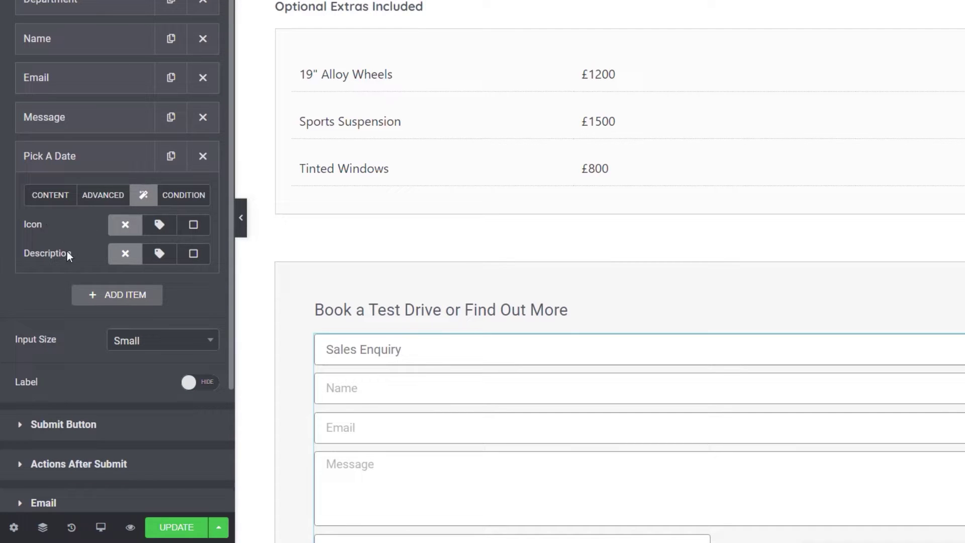
{"action": "left_click", "coordinate": [187, 201]}
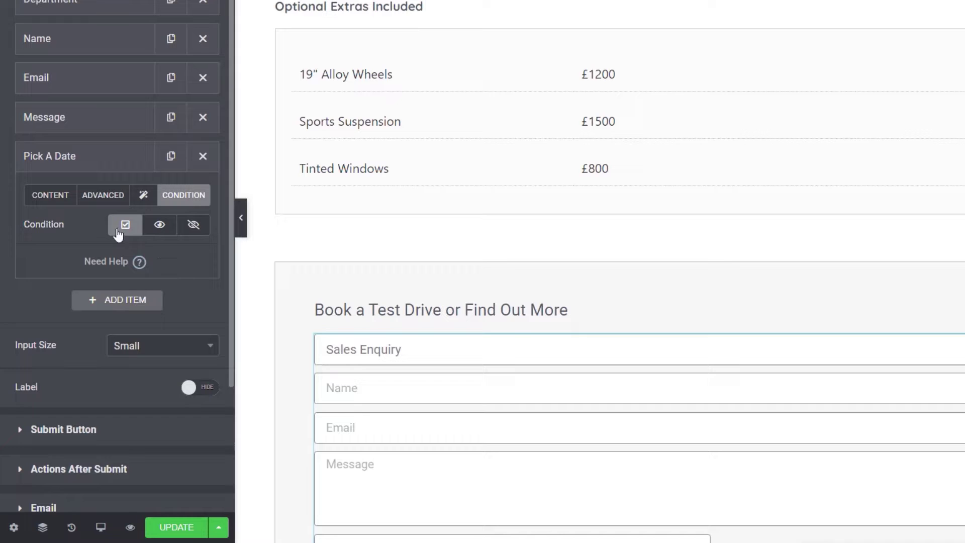
{"action": "left_click", "coordinate": [58, 200]}
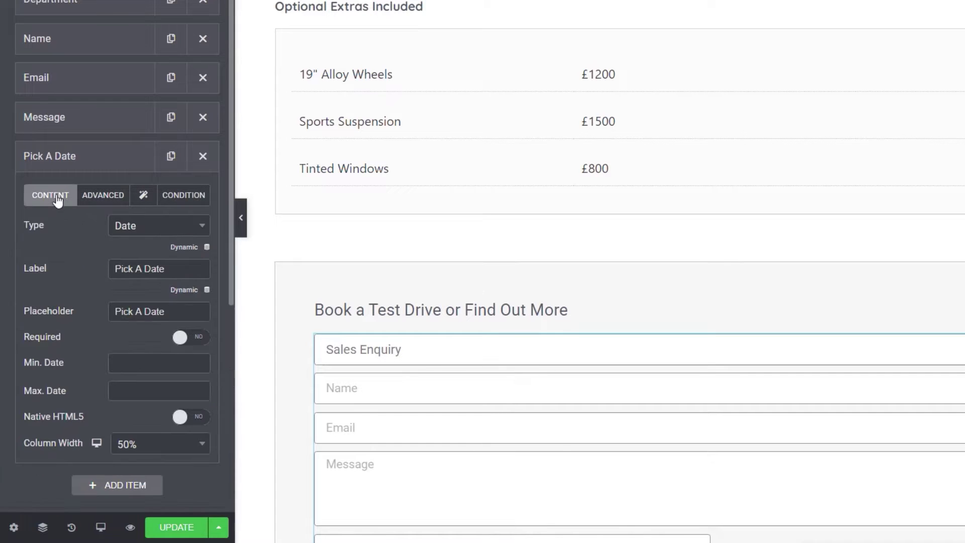
{"action": "left_click", "coordinate": [104, 168]}
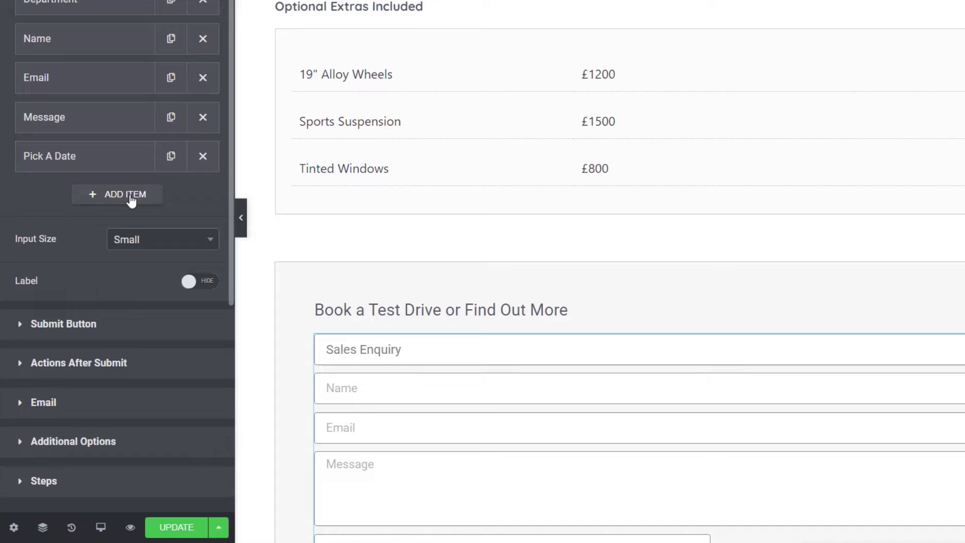
Step: Add a Time field with label and placeholder 'Pick a Time'
{"action": "left_click", "coordinate": [131, 199]}
{"action": "left_click", "coordinate": [154, 269]}
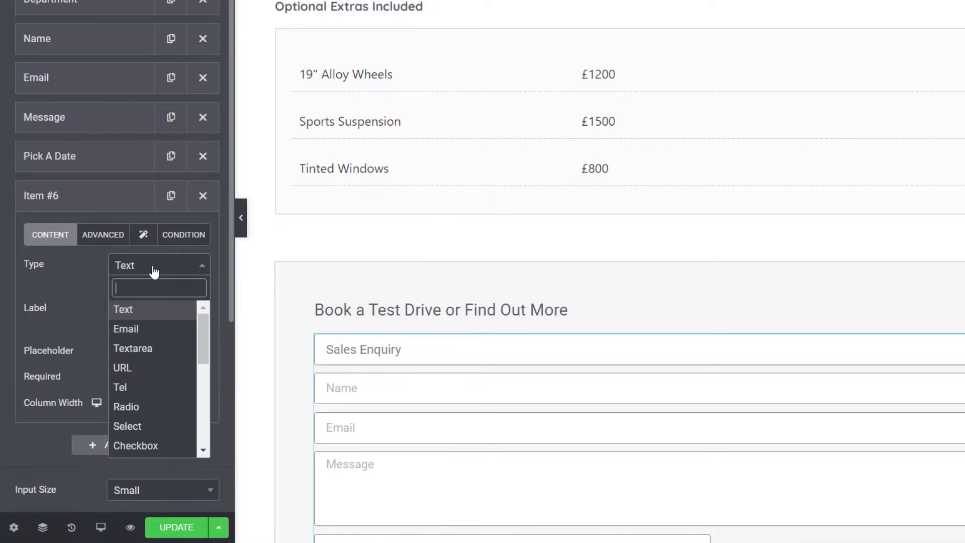
{"action": "scroll", "coordinate": [160, 373], "scroll_direction": "down", "scroll_amount": 3}
{"action": "left_click", "coordinate": [176, 333]}
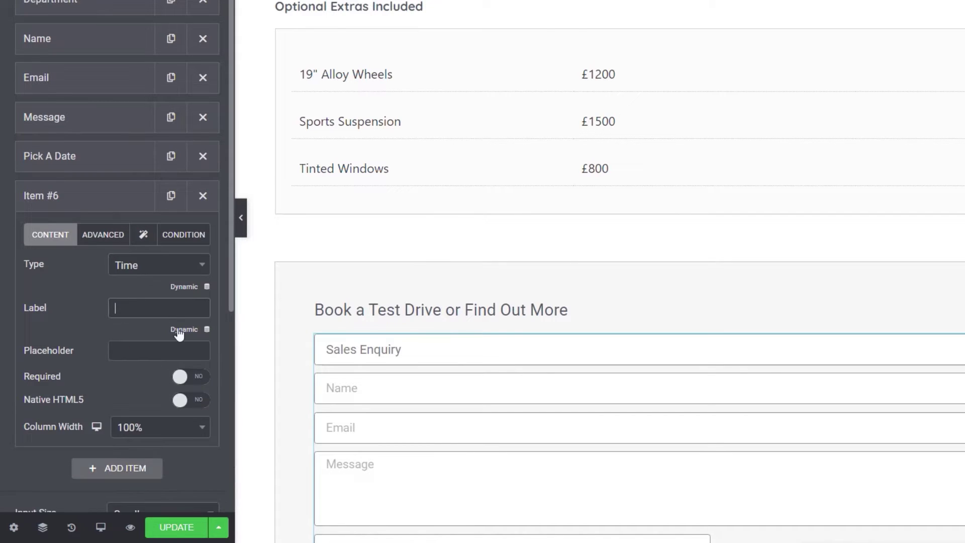
{"action": "type", "text": "Pick a Time"}
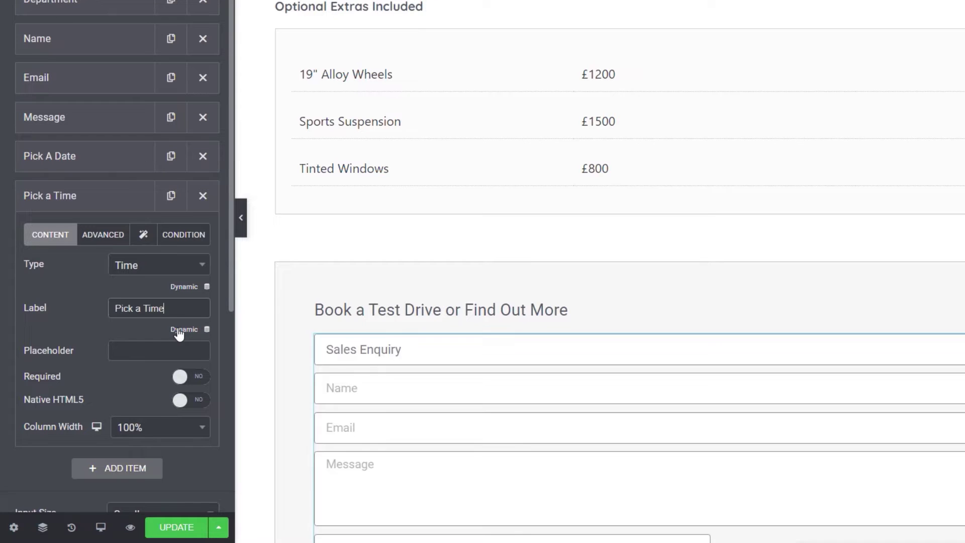
{"action": "left_click_drag", "start_coordinate": [174, 309], "coordinate": [95, 309]}
{"action": "key", "text": "ctrl+c"}
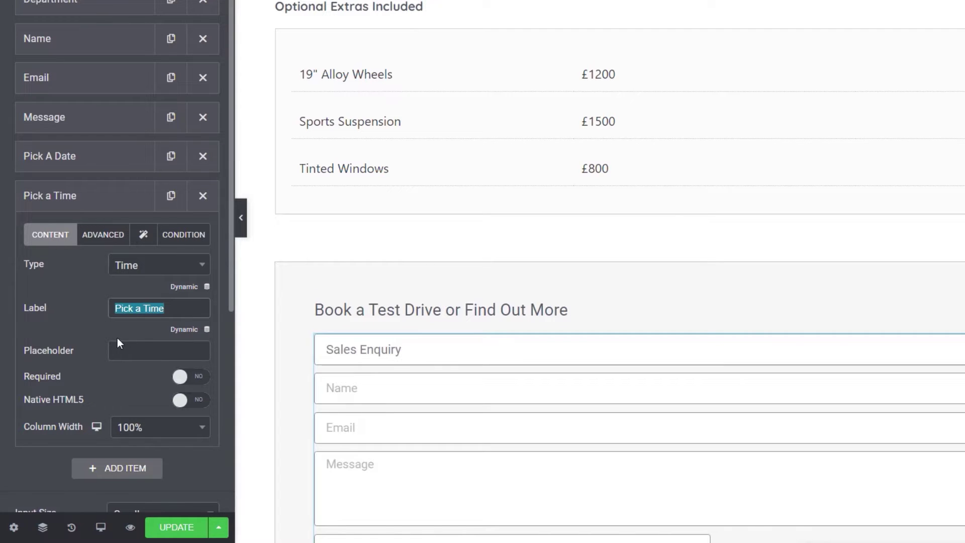
{"action": "left_click", "coordinate": [132, 350]}
{"action": "key", "text": "ctrl+v"}
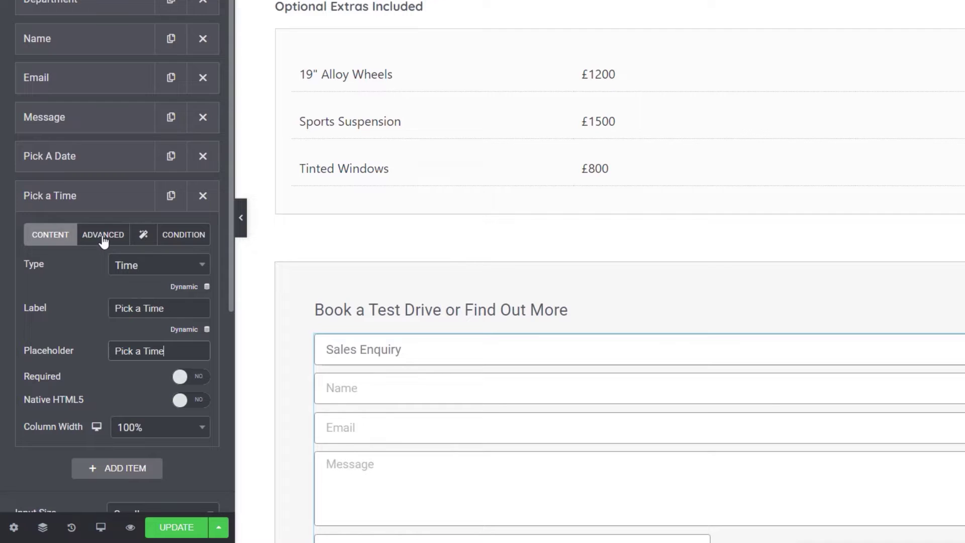
Step: Give Pick a Time ID 'time' and 50% width, then move both date and time fields under Department
{"action": "left_click", "coordinate": [102, 235]}
{"action": "left_click_drag", "start_coordinate": [165, 321], "coordinate": [79, 327]}
{"action": "type", "text": "time"}
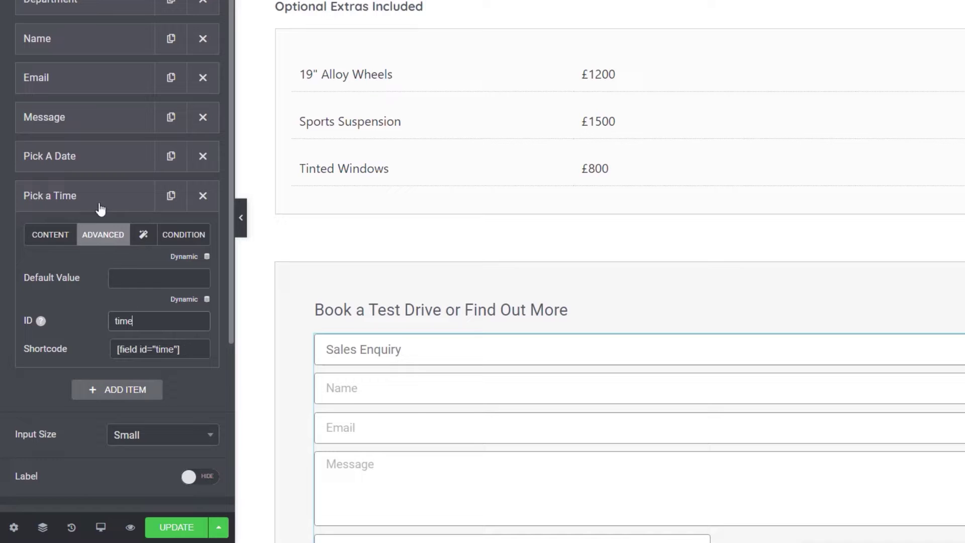
{"action": "left_click", "coordinate": [46, 231]}
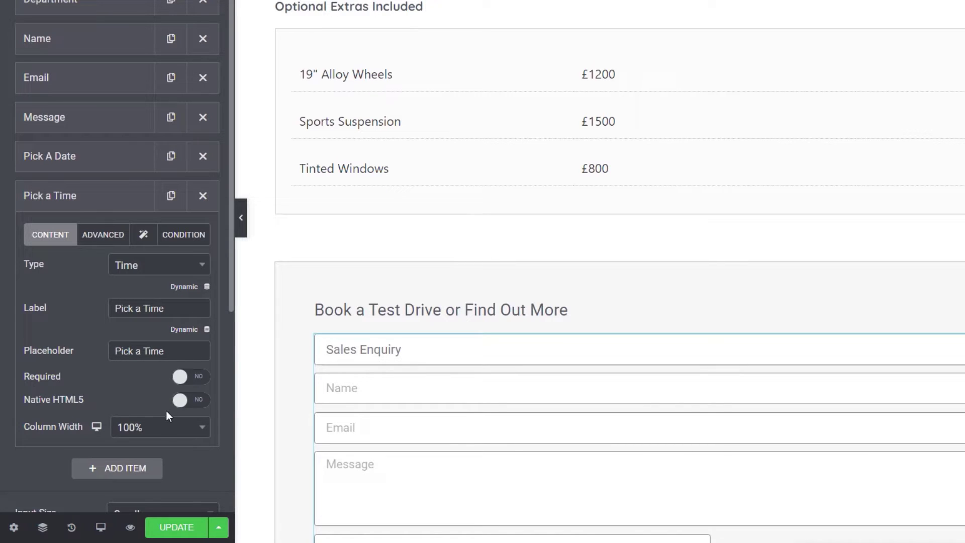
{"action": "left_click", "coordinate": [159, 427]}
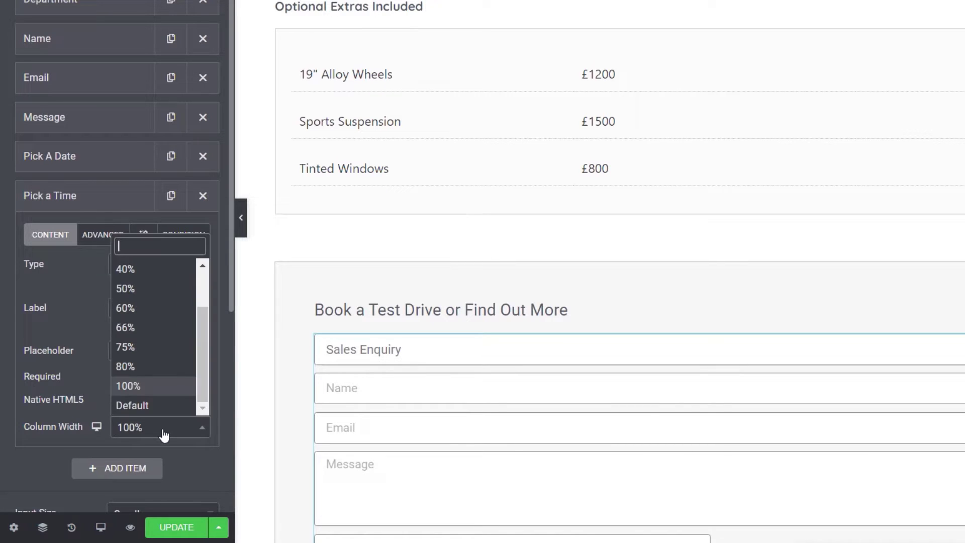
{"action": "left_click", "coordinate": [153, 288]}
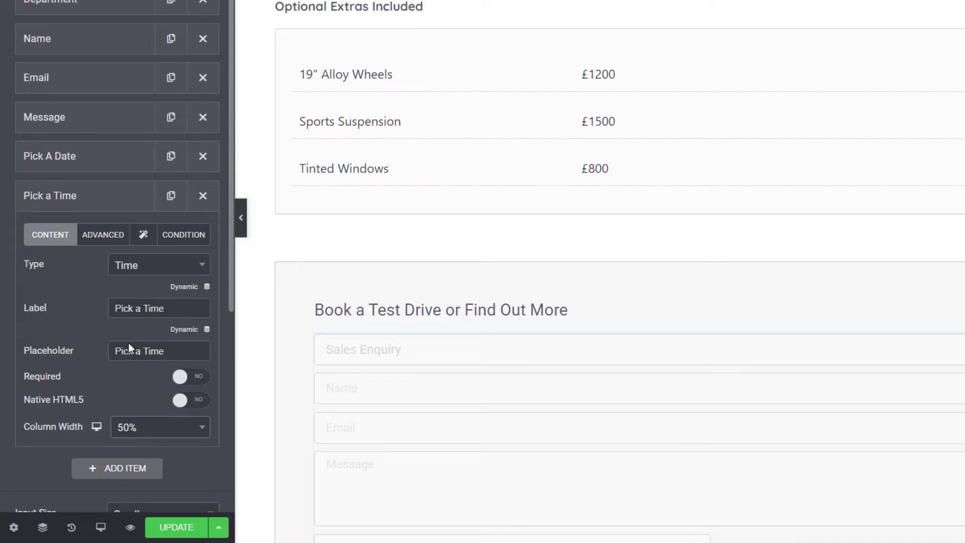
{"action": "left_click", "coordinate": [68, 203]}
{"action": "left_click_drag", "start_coordinate": [64, 156], "coordinate": [70, 40]}
{"action": "left_click_drag", "start_coordinate": [47, 198], "coordinate": [47, 76]}
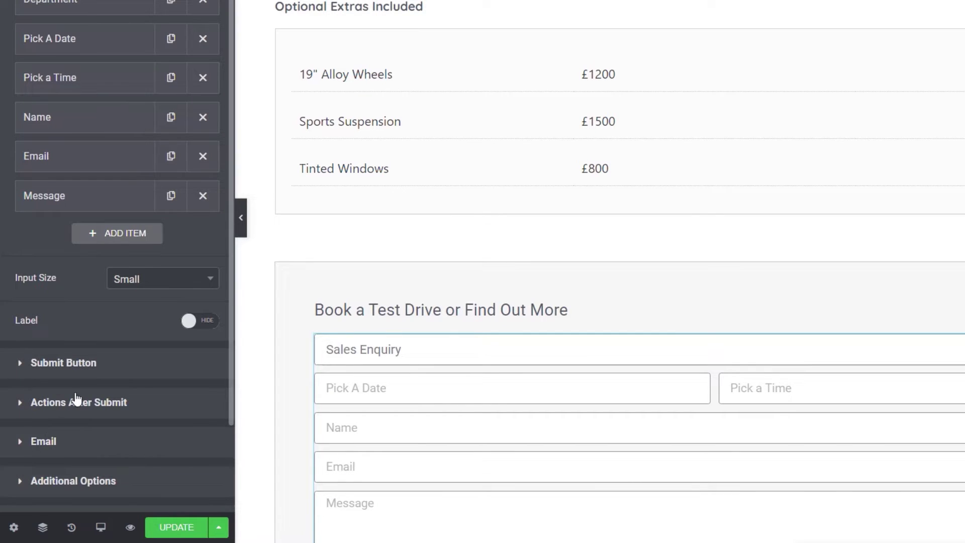
Step: Add a Hidden field whose label comes from the dynamic Post Title tag
{"action": "left_click", "coordinate": [123, 236]}
{"action": "left_click", "coordinate": [137, 307]}
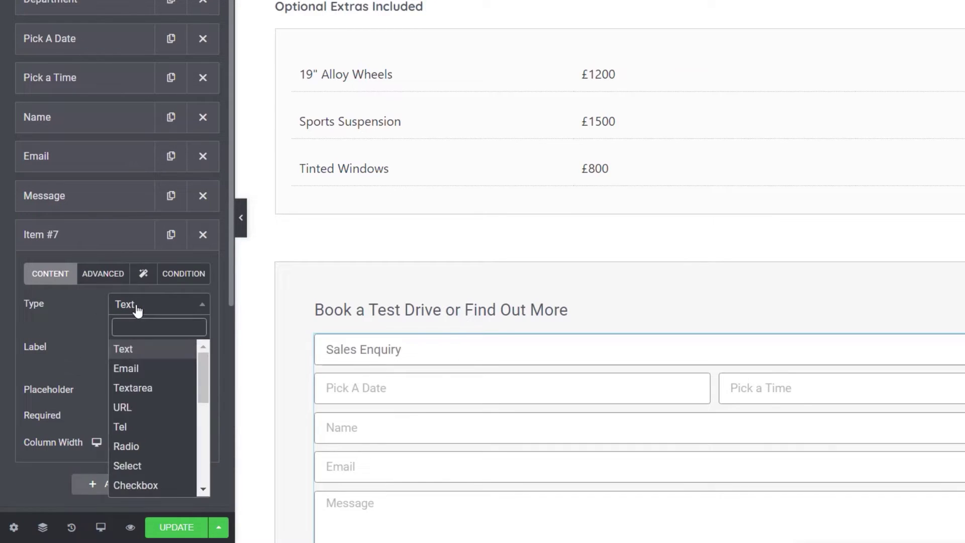
{"action": "scroll", "coordinate": [151, 417], "scroll_direction": "down", "scroll_amount": 5}
{"action": "left_click", "coordinate": [128, 360]}
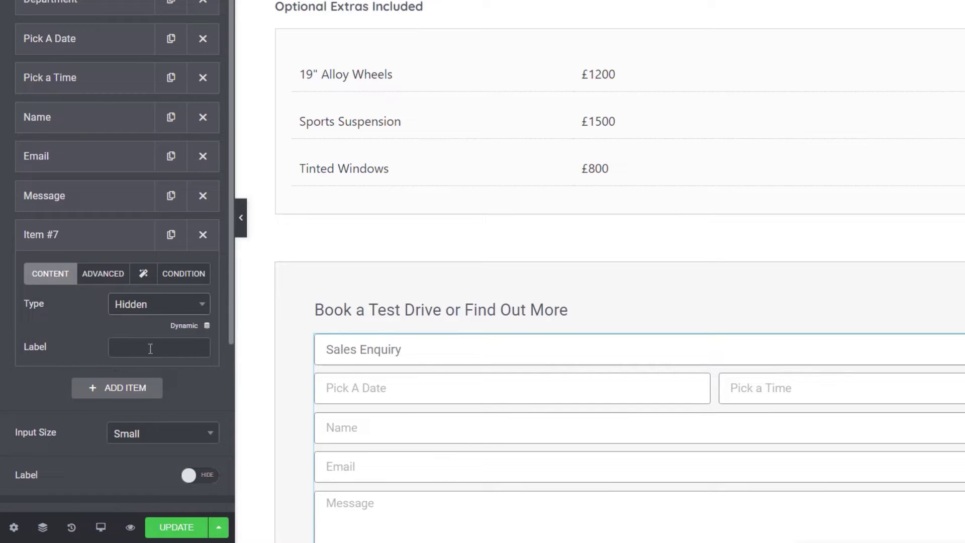
{"action": "left_click", "coordinate": [207, 328]}
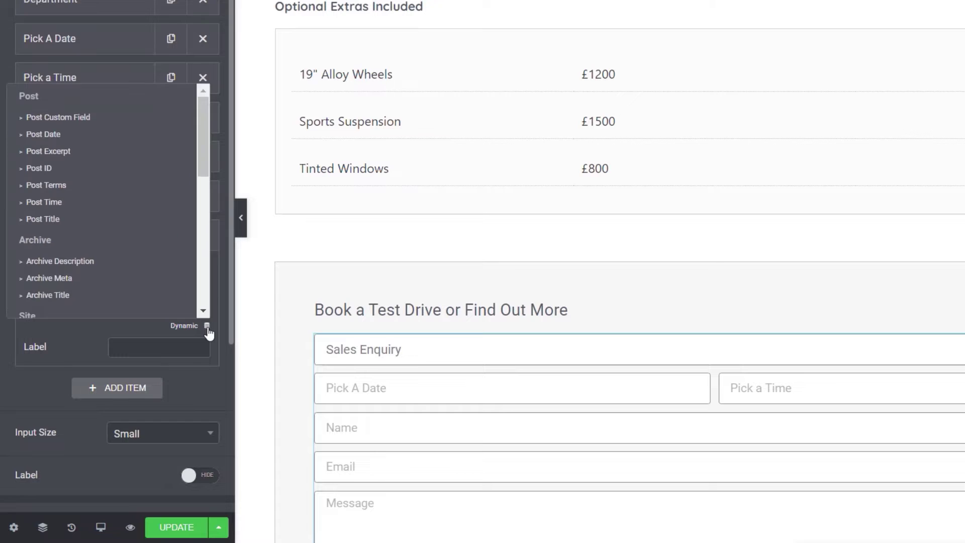
{"action": "left_click", "coordinate": [94, 220]}
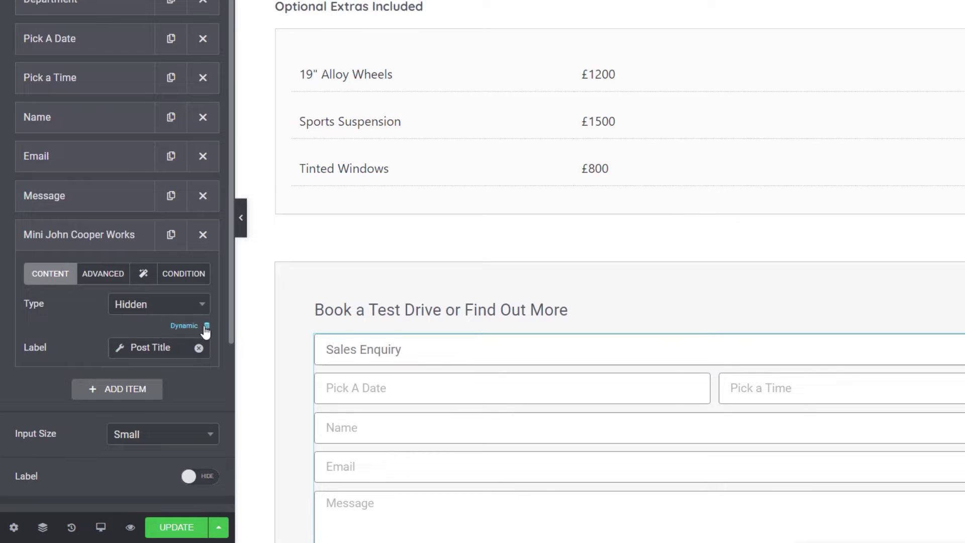
{"action": "left_click", "coordinate": [121, 349]}
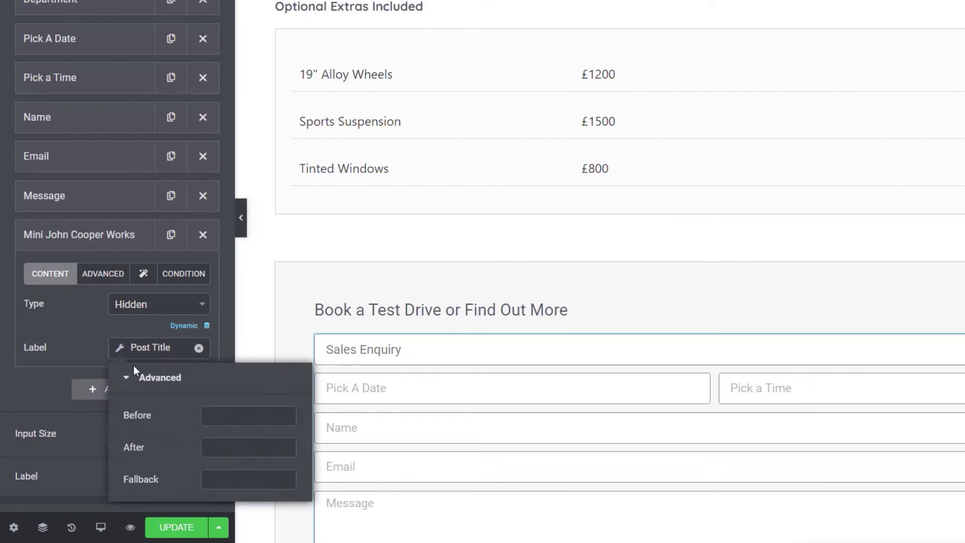
{"action": "left_click", "coordinate": [227, 406]}
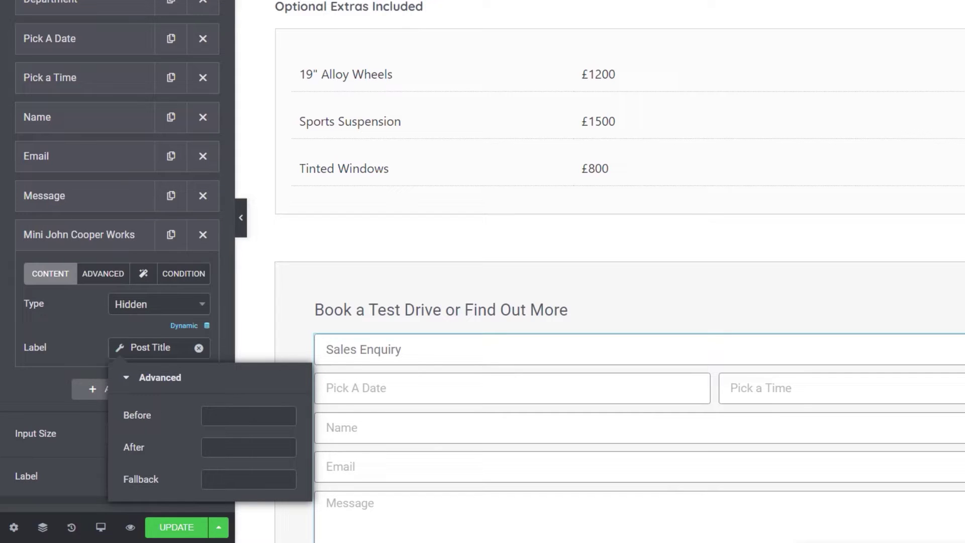
Step: Set the hidden field's ID to 'vehicle' with a dynamic Post Title default value
{"action": "left_click", "coordinate": [102, 279]}
{"action": "double_click", "coordinate": [144, 360]}
{"action": "type", "text": "vehicle"}
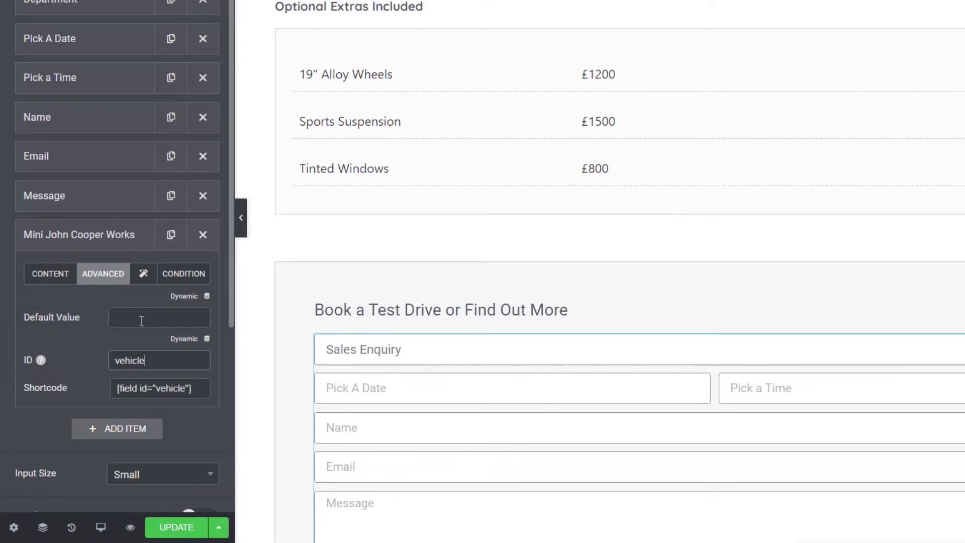
{"action": "left_click", "coordinate": [207, 297]}
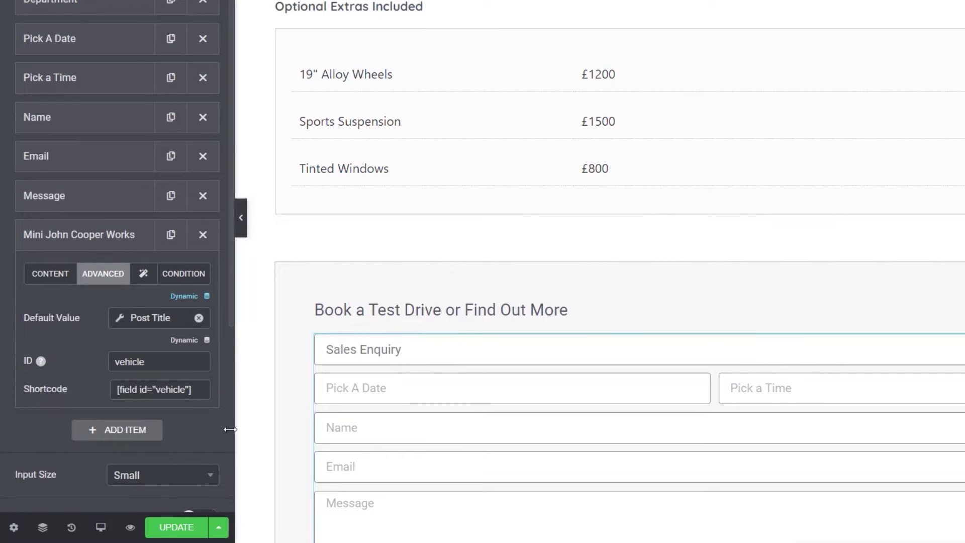
{"action": "scroll", "coordinate": [318, 441], "scroll_direction": "down", "scroll_amount": 3}
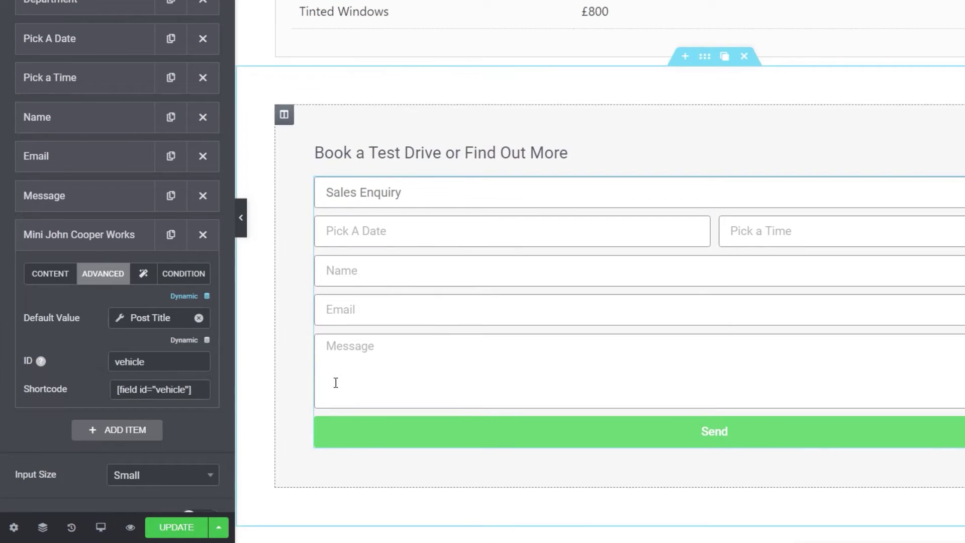
Step: Collapse the Mini John Cooper Works hidden field's settings
{"action": "left_click", "coordinate": [86, 245]}
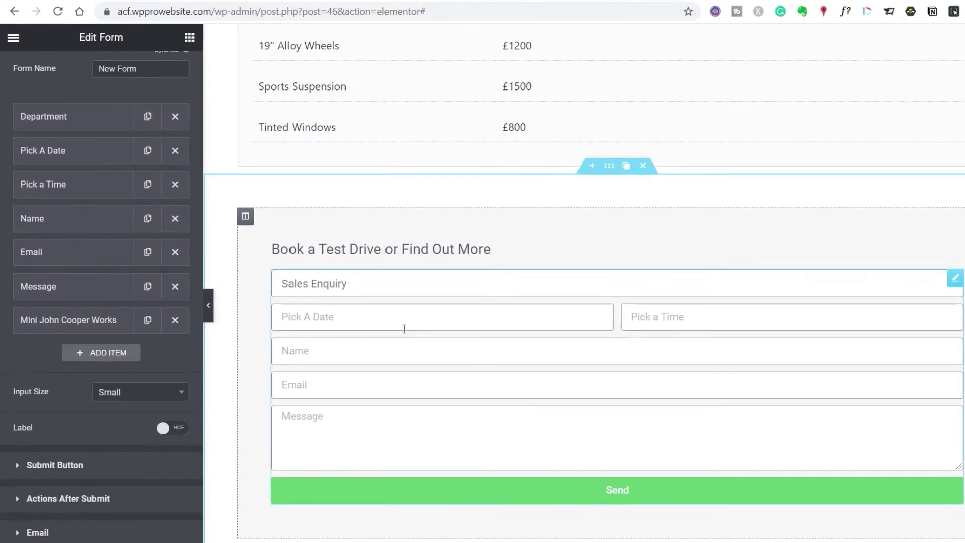
Step: Expand Pick A Date and show its Condition tab
{"action": "left_click", "coordinate": [60, 181]}
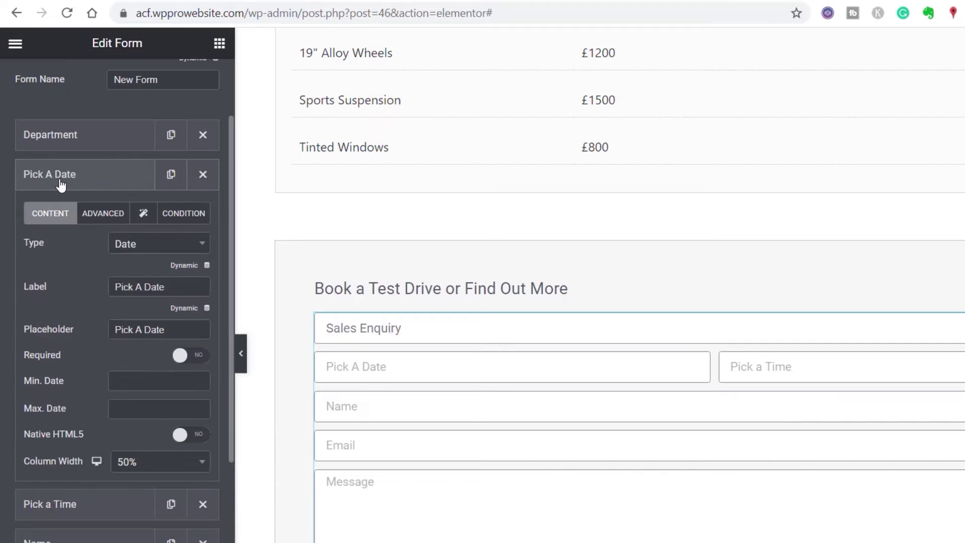
{"action": "left_click", "coordinate": [184, 213]}
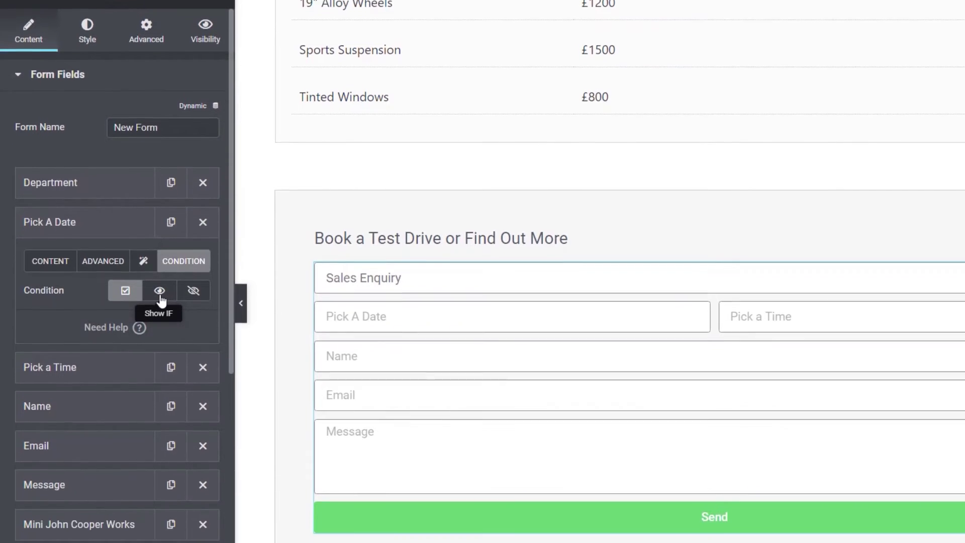
Step: Add a Show If condition on Pick A Date testing the department field with 'equals to'
{"action": "left_click", "coordinate": [160, 284]}
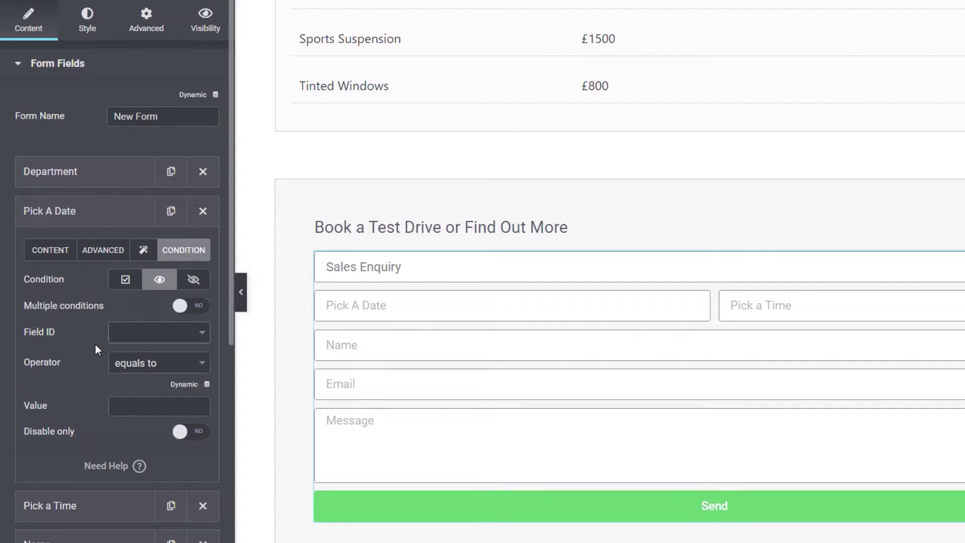
{"action": "left_click", "coordinate": [142, 336]}
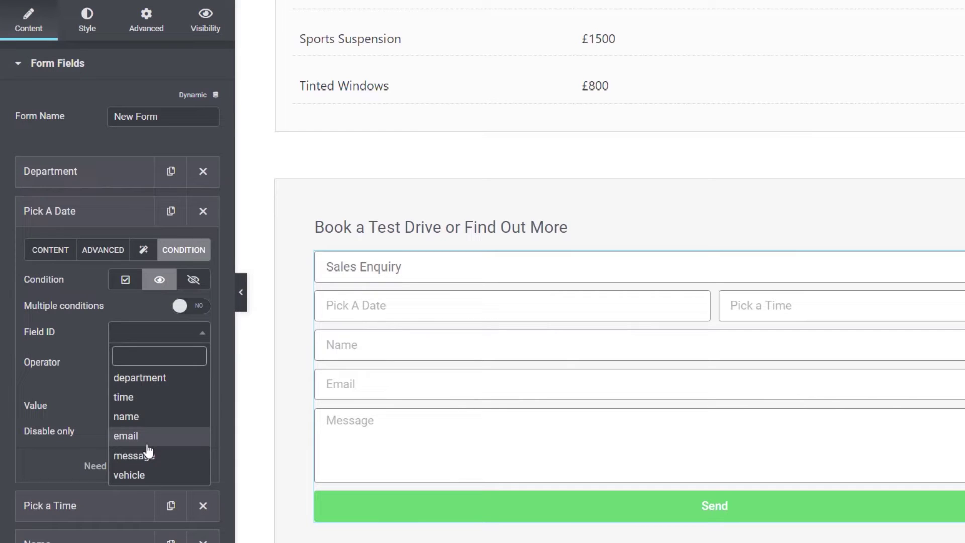
{"action": "left_click", "coordinate": [149, 386]}
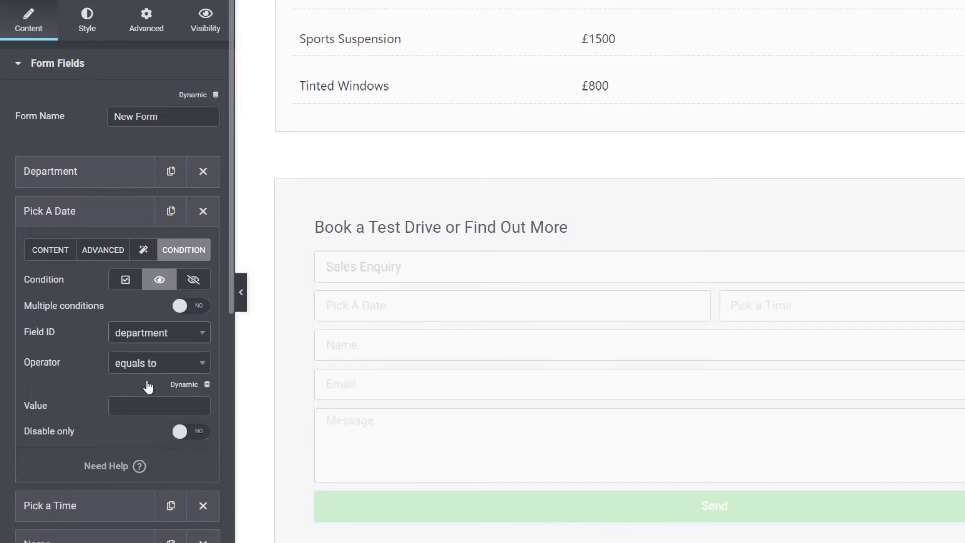
{"action": "left_click", "coordinate": [151, 370]}
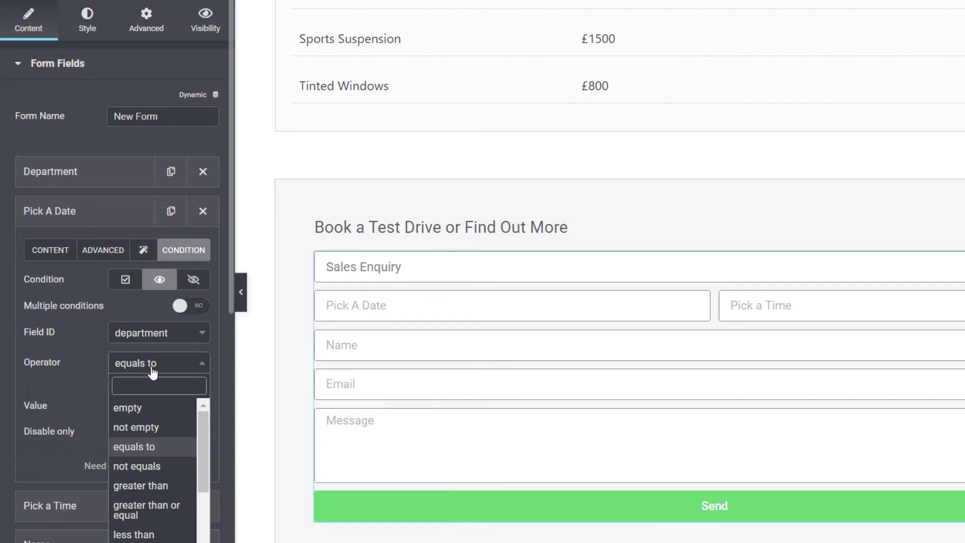
{"action": "left_click_drag", "start_coordinate": [200, 421], "coordinate": [207, 423]}
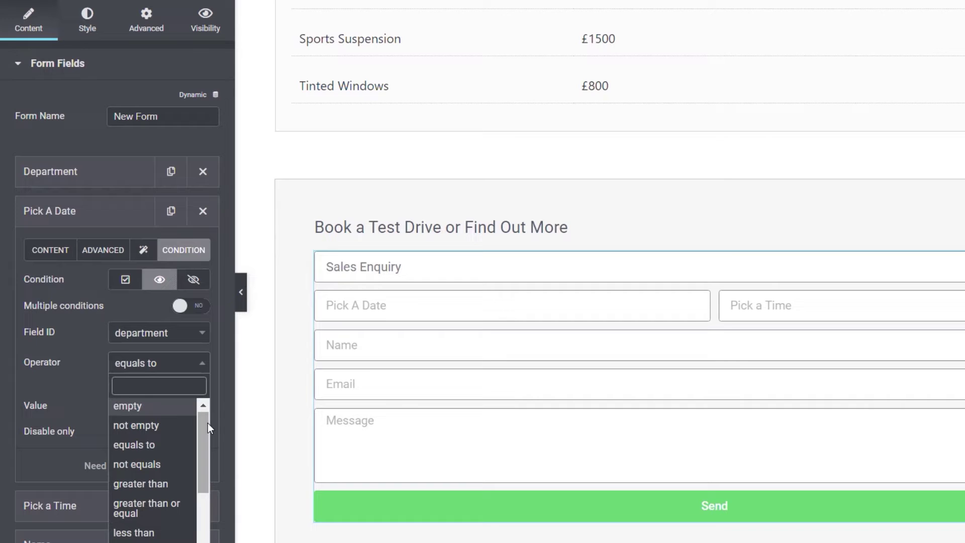
{"action": "left_click", "coordinate": [159, 450]}
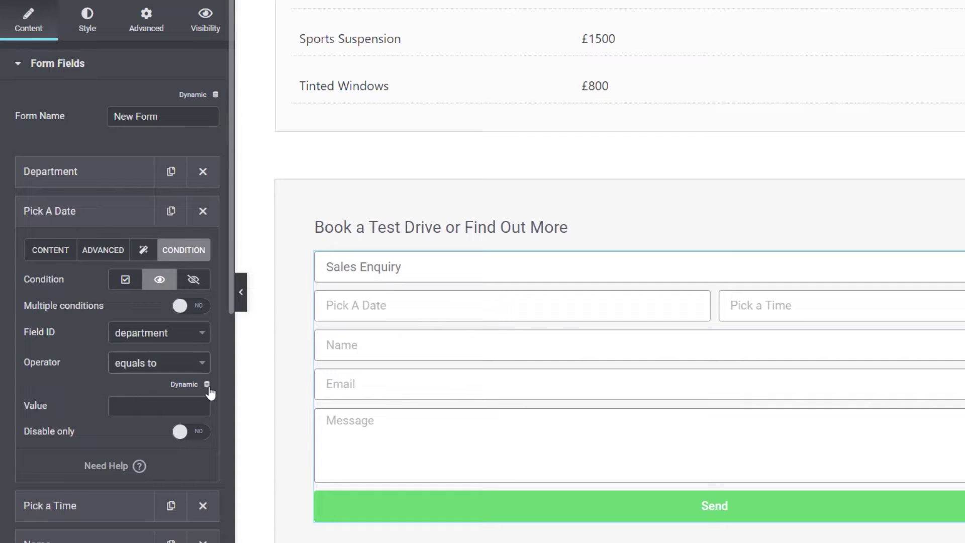
Step: Copy 'Book A Test Drive' from Department's options into Pick A Date's condition Value
{"action": "left_click", "coordinate": [78, 181]}
{"action": "left_click", "coordinate": [65, 217]}
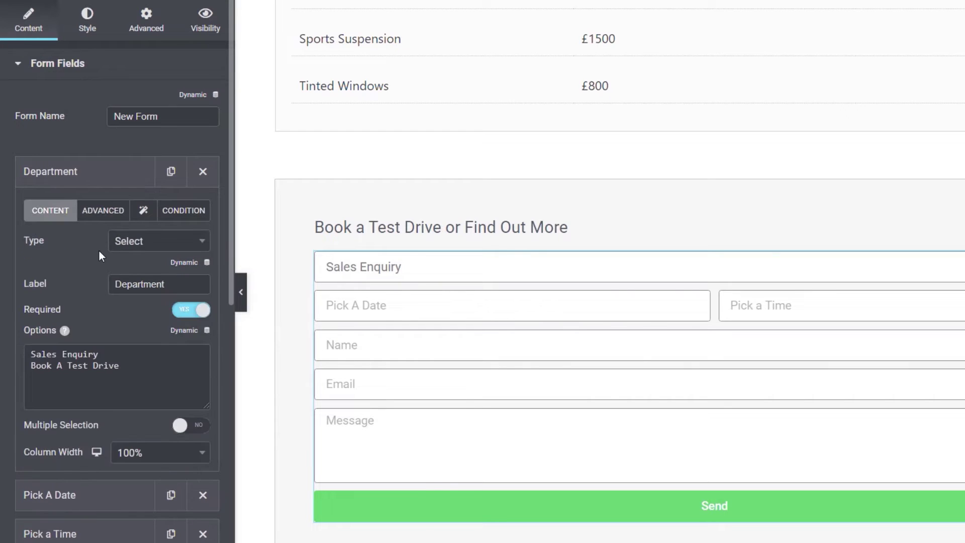
{"action": "left_click_drag", "start_coordinate": [119, 365], "coordinate": [20, 359]}
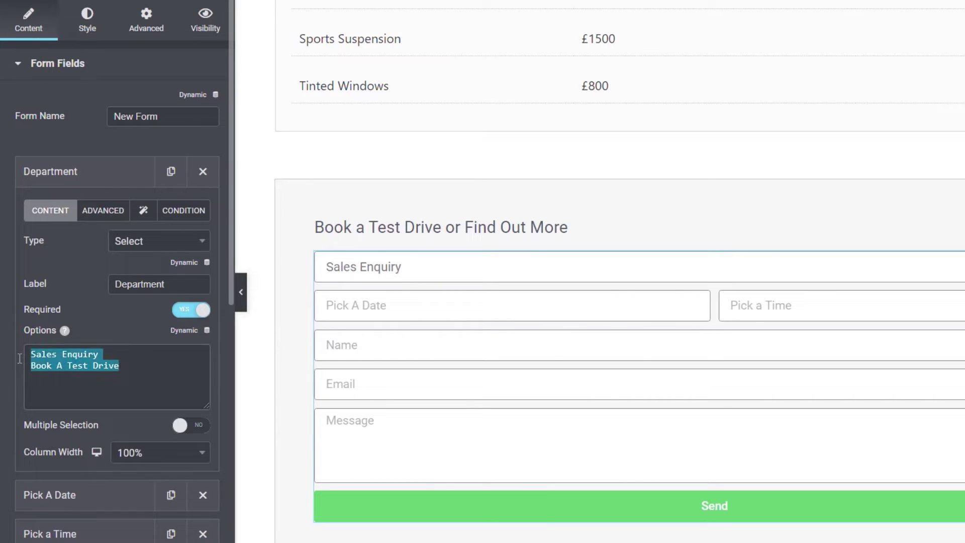
{"action": "left_click", "coordinate": [83, 354]}
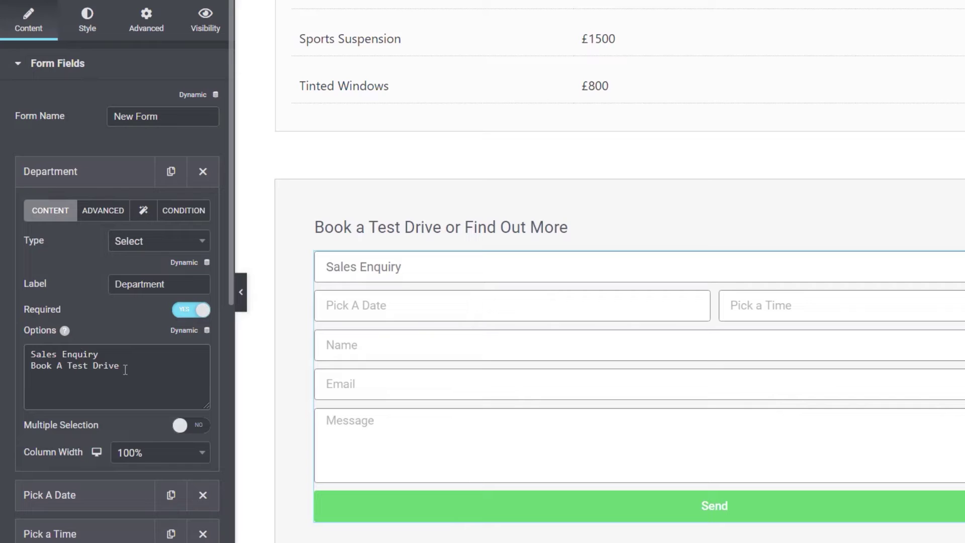
{"action": "left_click_drag", "start_coordinate": [126, 369], "coordinate": [29, 365]}
{"action": "key", "text": "ctrl+c"}
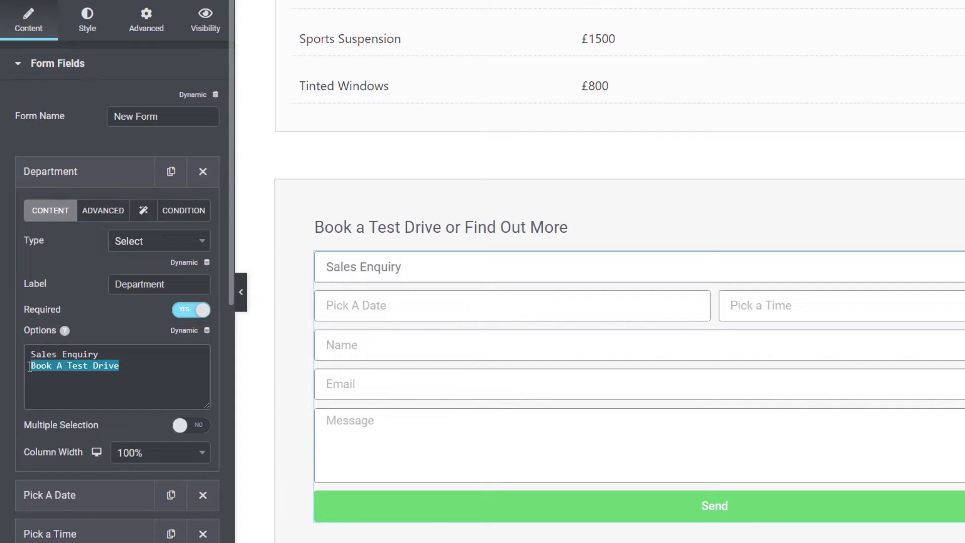
{"action": "left_click", "coordinate": [75, 182]}
{"action": "left_click", "coordinate": [67, 211]}
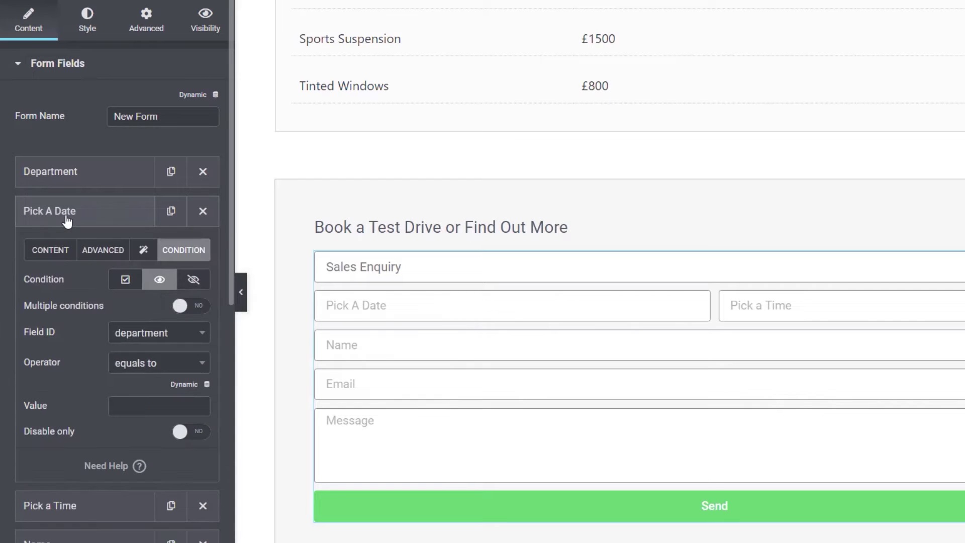
{"action": "left_click", "coordinate": [145, 405]}
{"action": "key", "text": "ctrl+v"}
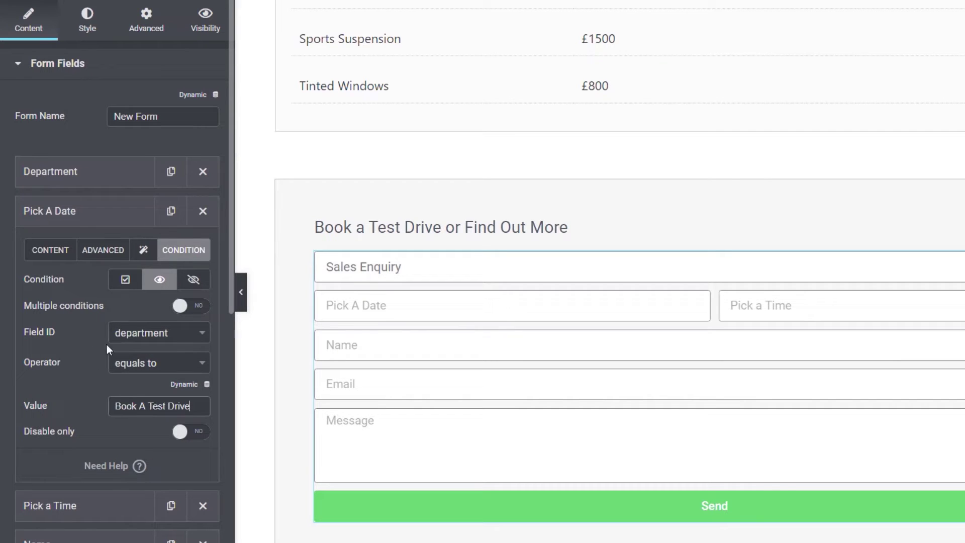
{"action": "left_click", "coordinate": [76, 222]}
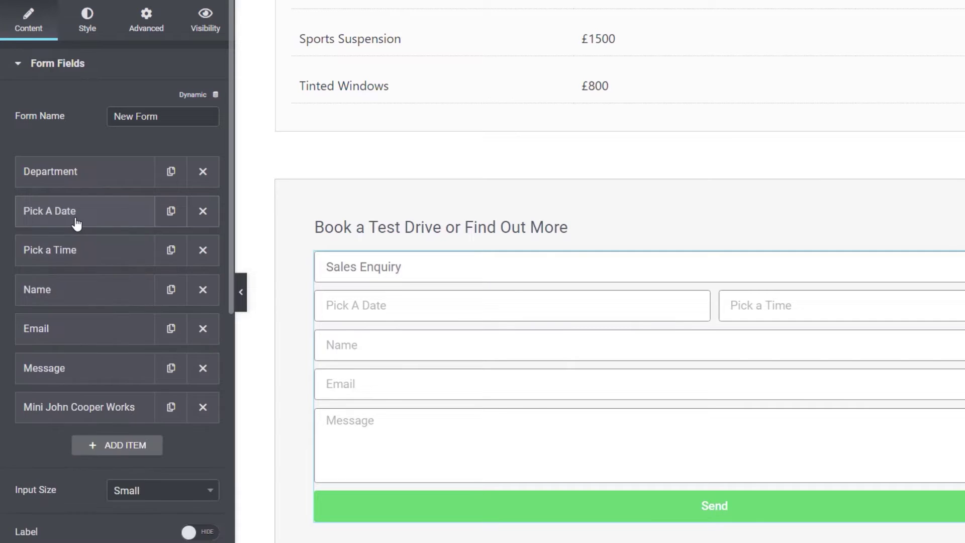
Step: Add a Show If condition on Pick a Time: department equals 'Book A Test Drive'
{"action": "left_click", "coordinate": [90, 259]}
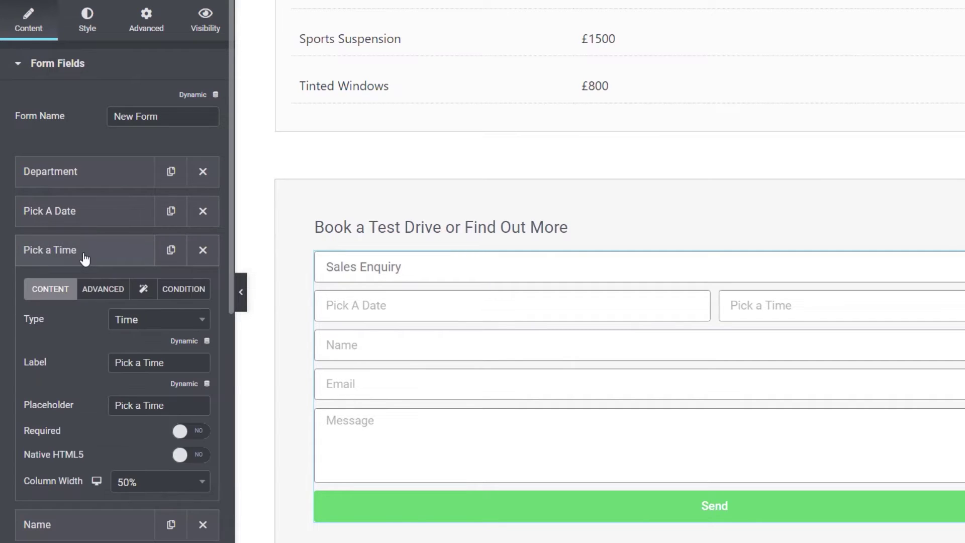
{"action": "left_click", "coordinate": [187, 289]}
{"action": "left_click", "coordinate": [168, 325]}
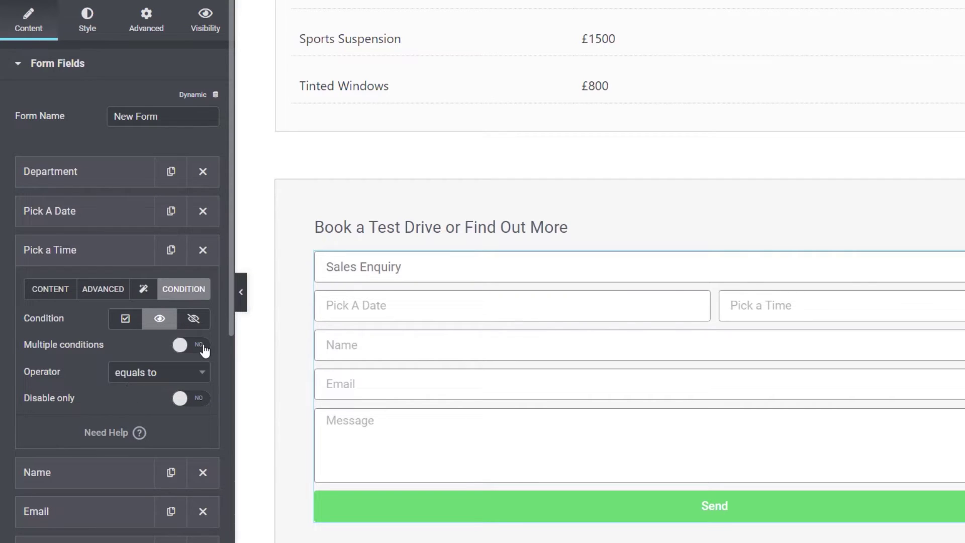
{"action": "left_click", "coordinate": [180, 345]}
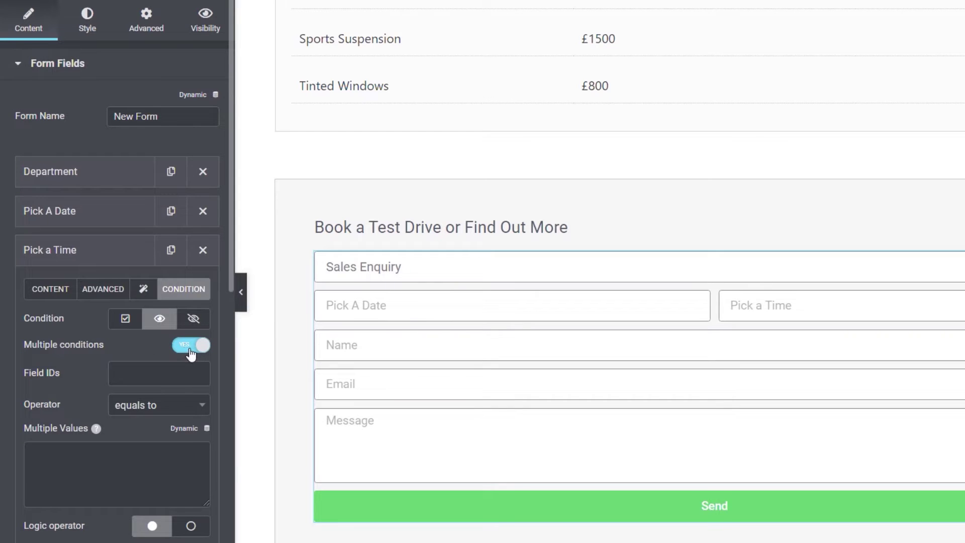
{"action": "left_click", "coordinate": [187, 347]}
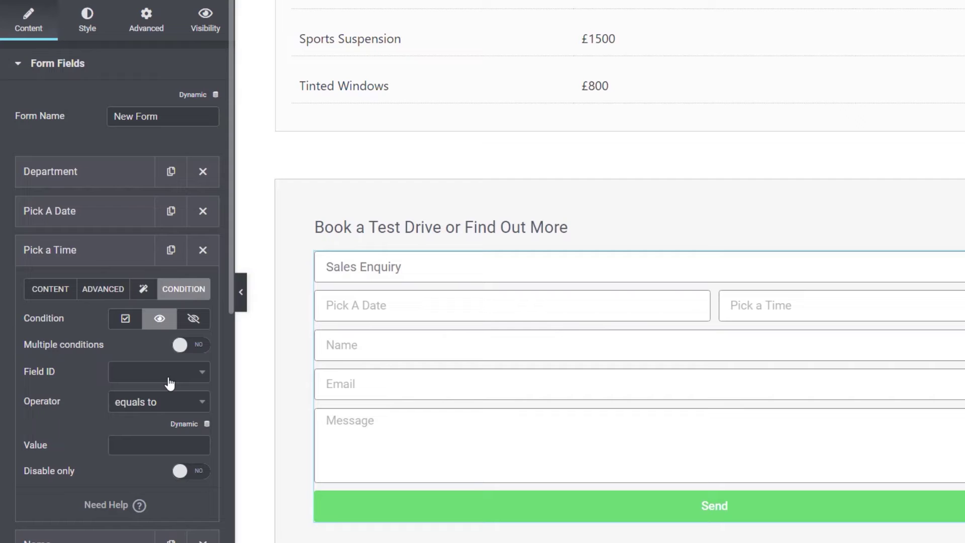
{"action": "left_click", "coordinate": [159, 378]}
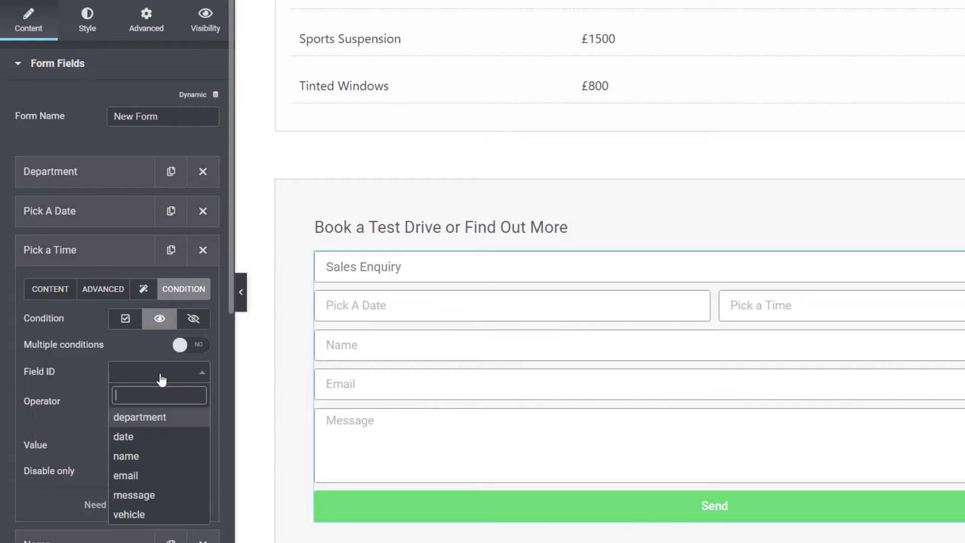
{"action": "left_click", "coordinate": [171, 418]}
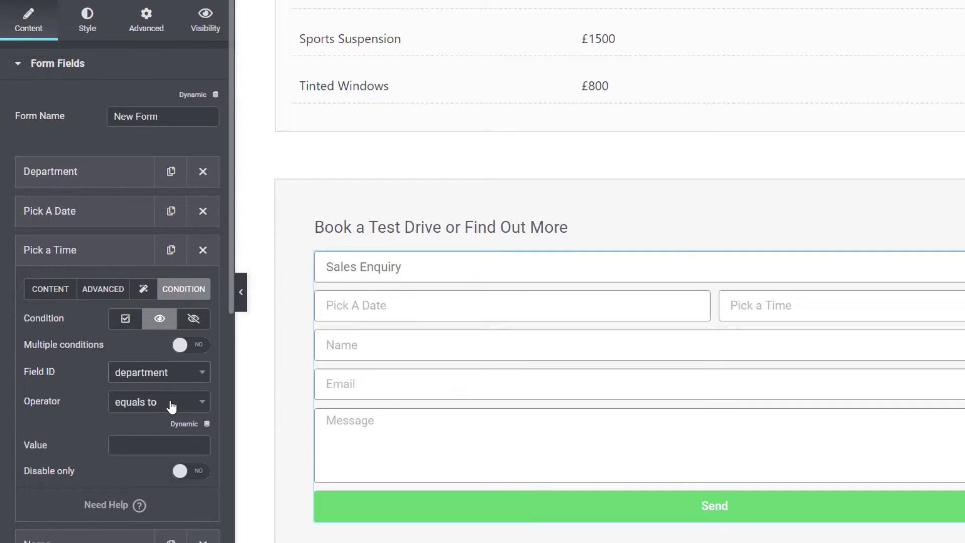
{"action": "left_click", "coordinate": [151, 444]}
{"action": "type", "text": "Book A Test Drive"}
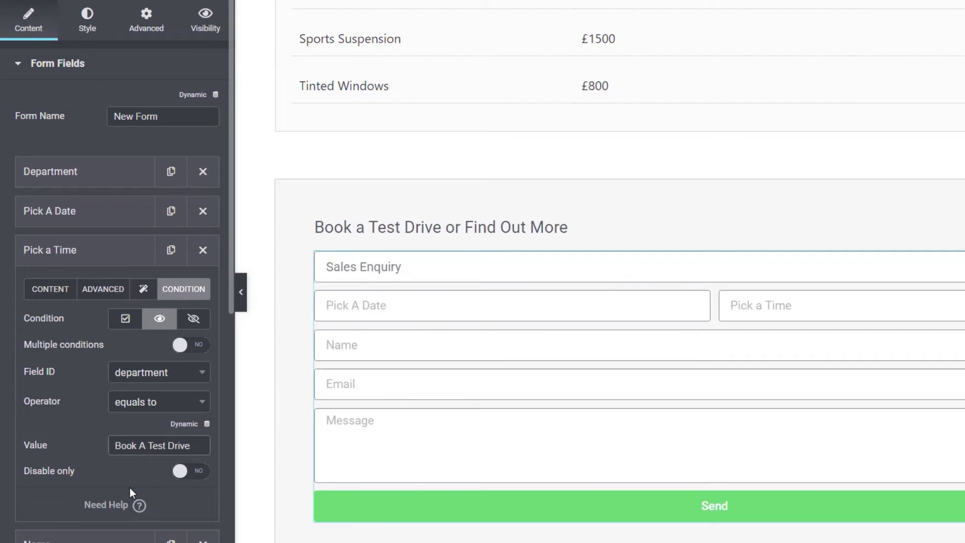
{"action": "left_click", "coordinate": [63, 249]}
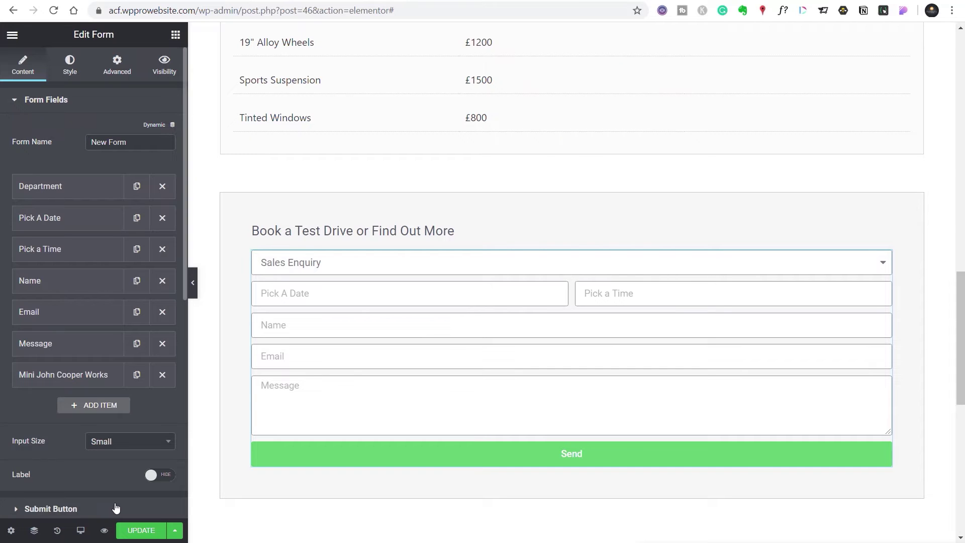
Step: Swap the Email after-submit action for Dynamic Email and expand the Dynamic Email section
{"action": "scroll", "coordinate": [100, 497], "scroll_direction": "down", "scroll_amount": 4}
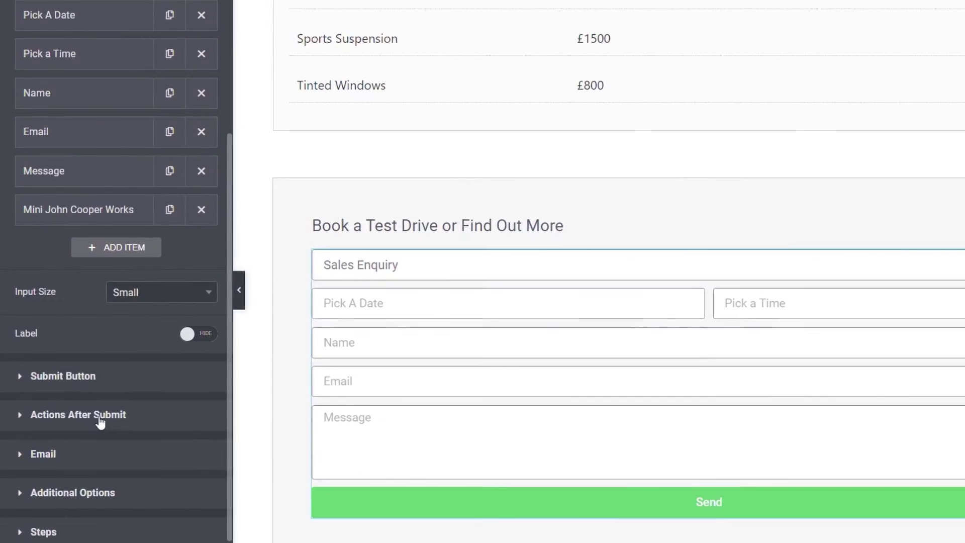
{"action": "left_click", "coordinate": [35, 520]}
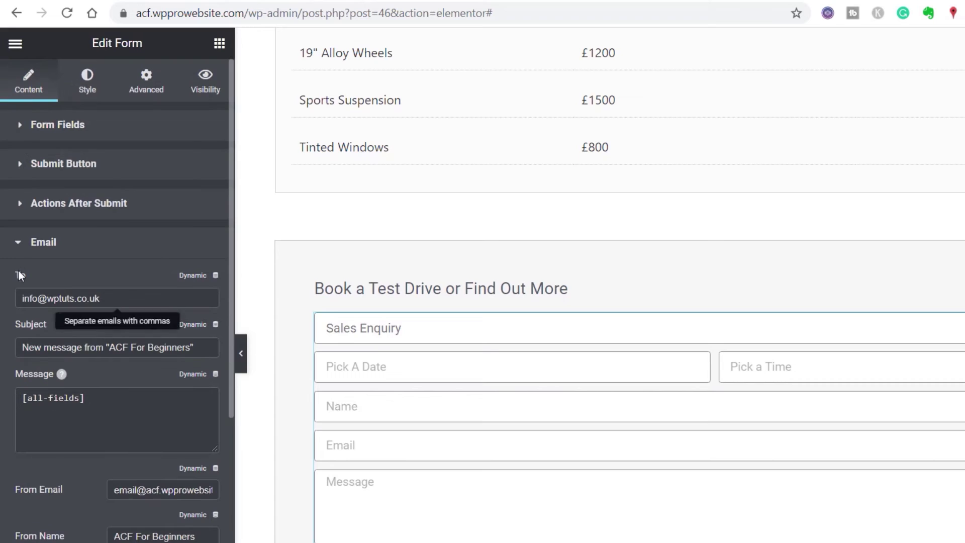
{"action": "left_click", "coordinate": [19, 211]}
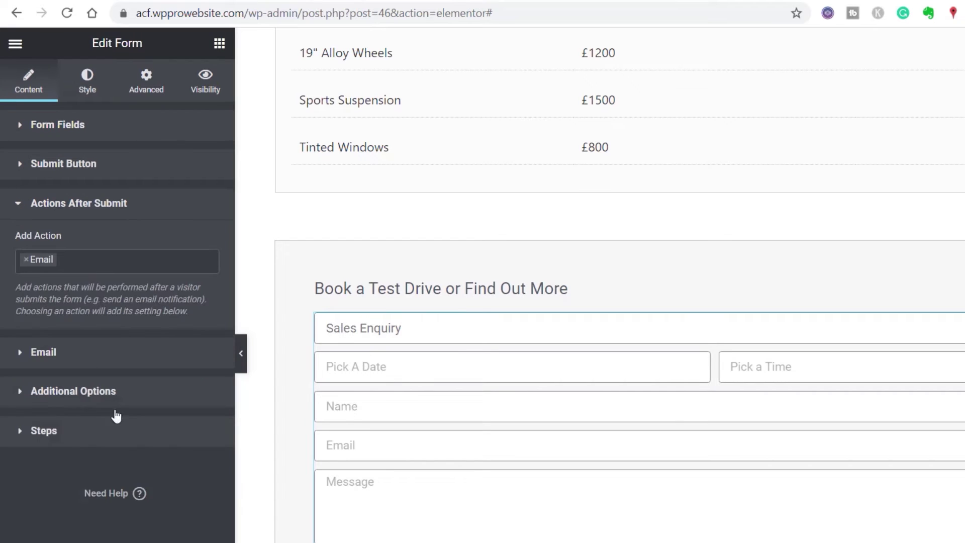
{"action": "left_click", "coordinate": [27, 262]}
{"action": "left_click_drag", "start_coordinate": [214, 303], "coordinate": [219, 382]}
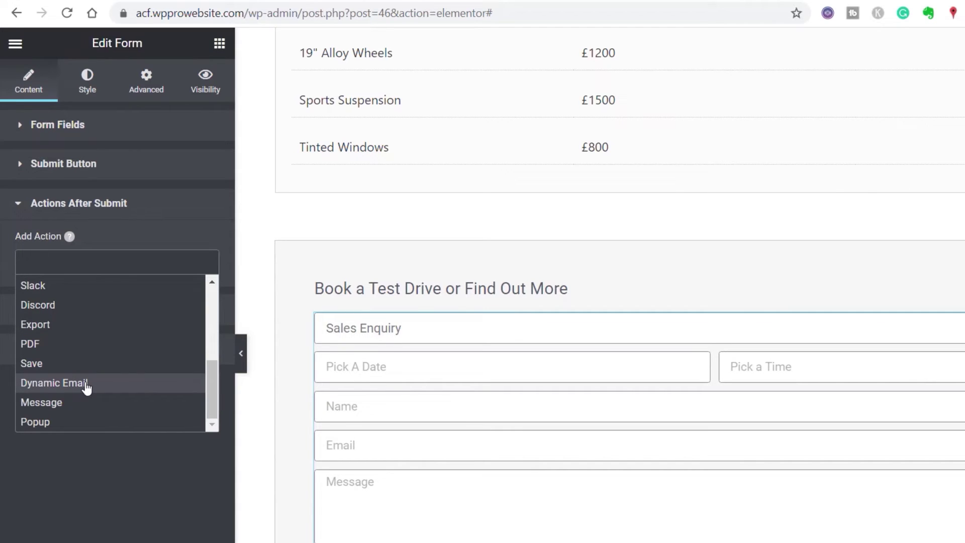
{"action": "left_click", "coordinate": [87, 387]}
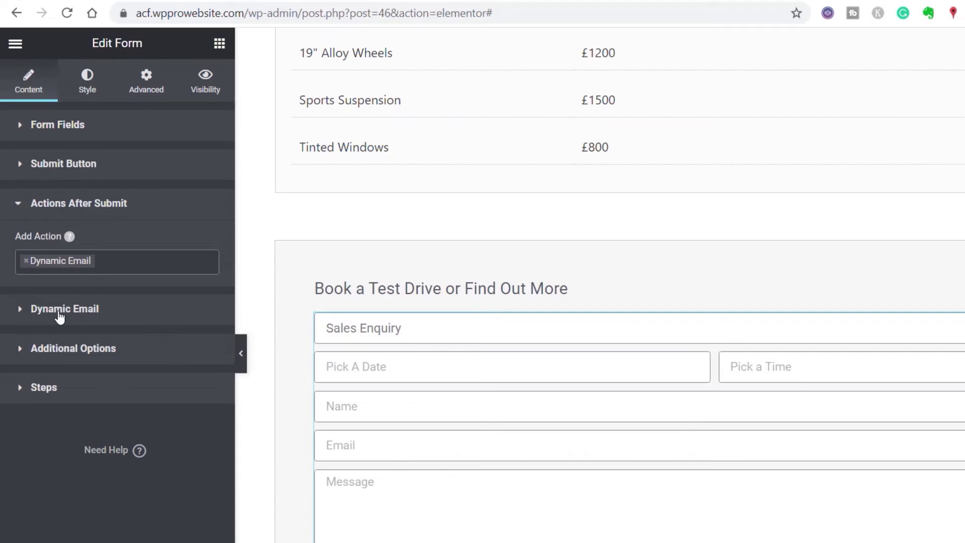
{"action": "left_click", "coordinate": [22, 309]}
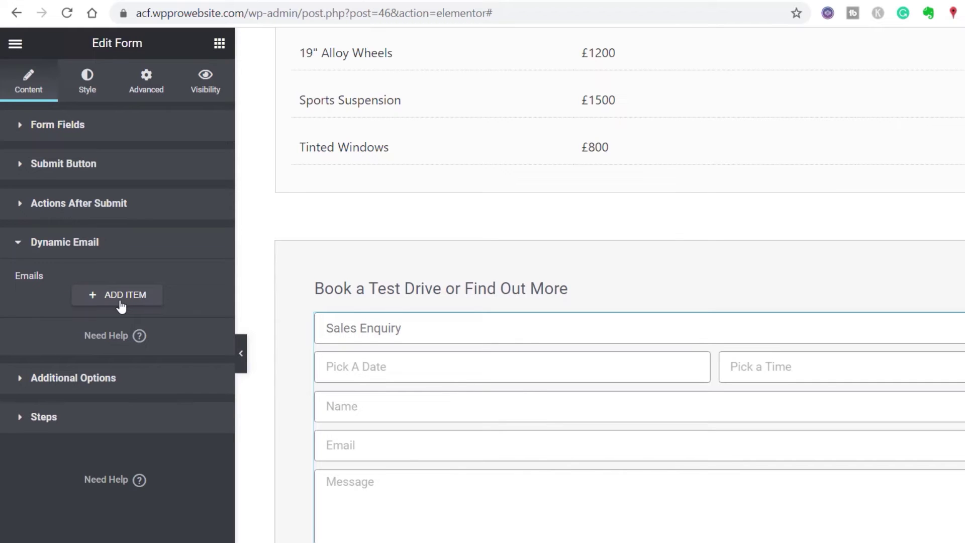
Step: Add a dynamic email entry sent only when the department field equals Sales Enquiry
{"action": "left_click", "coordinate": [120, 302]}
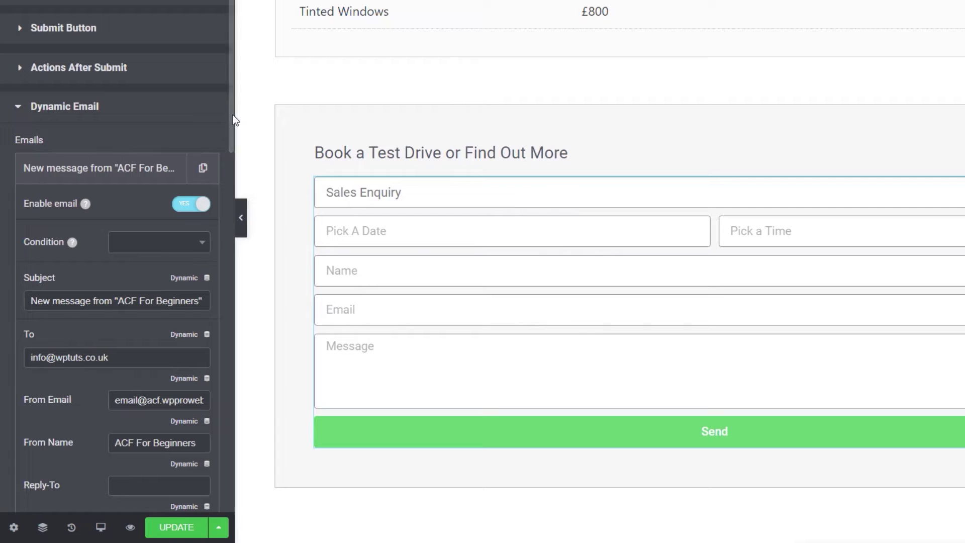
{"action": "scroll", "coordinate": [196, 258], "scroll_direction": "down", "scroll_amount": 2}
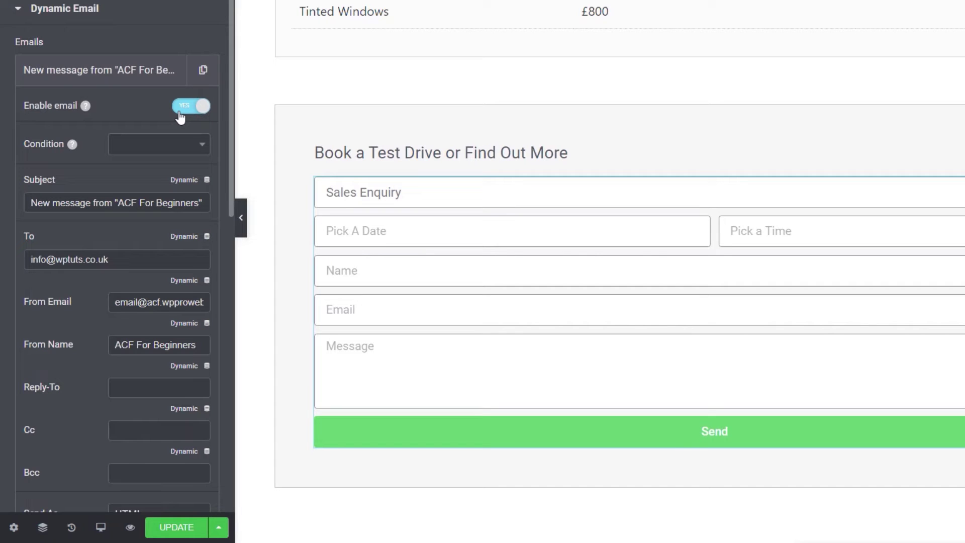
{"action": "scroll", "coordinate": [68, 237], "scroll_direction": "down", "scroll_amount": 2}
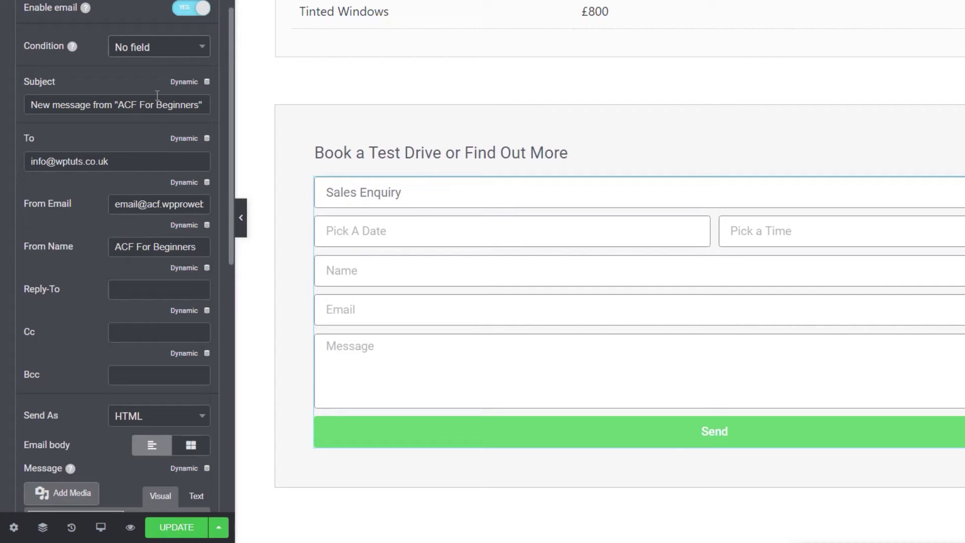
{"action": "left_click", "coordinate": [164, 55]}
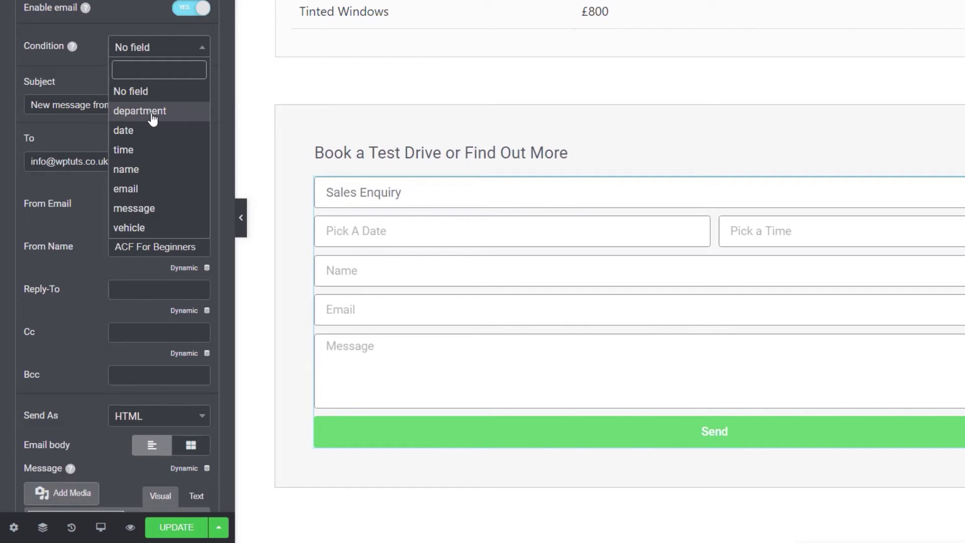
{"action": "left_click", "coordinate": [152, 111]}
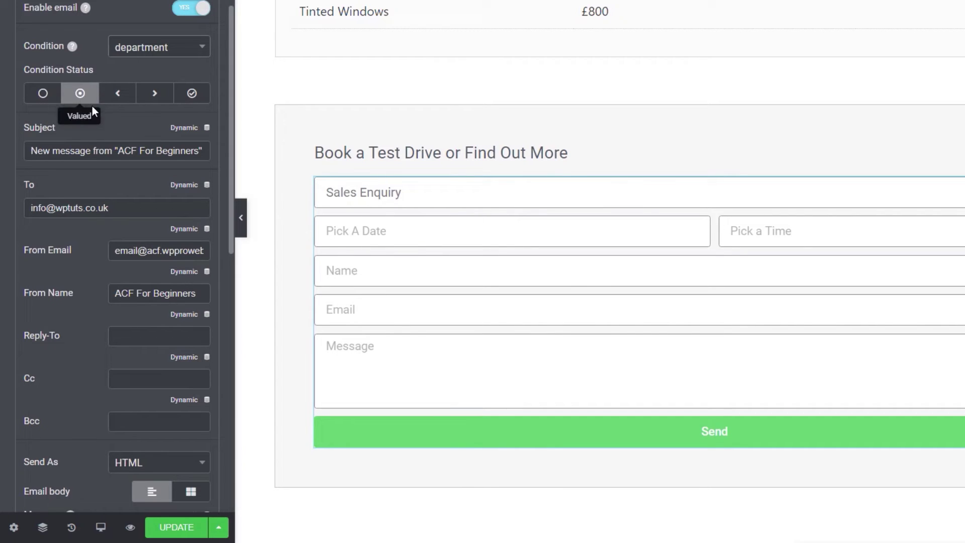
{"action": "left_click", "coordinate": [190, 95]}
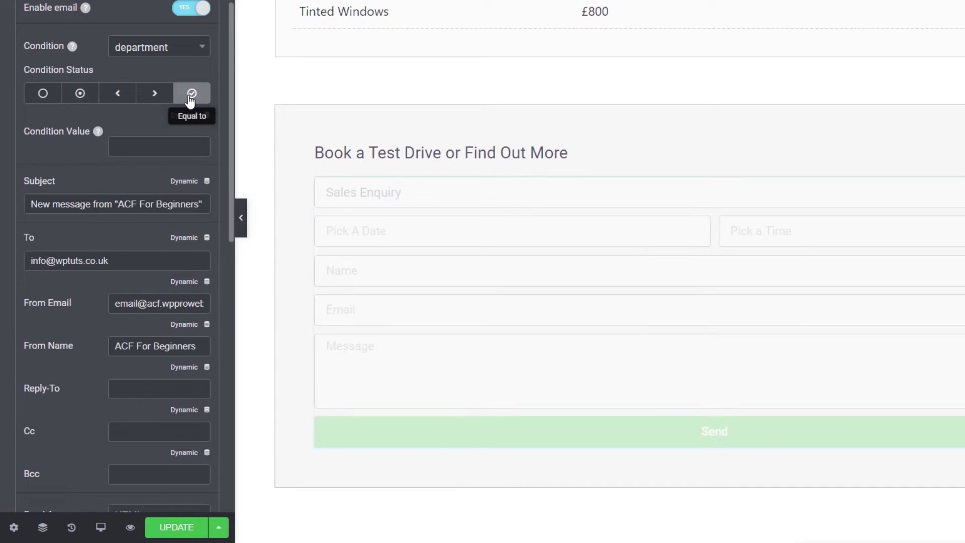
{"action": "left_click", "coordinate": [148, 145]}
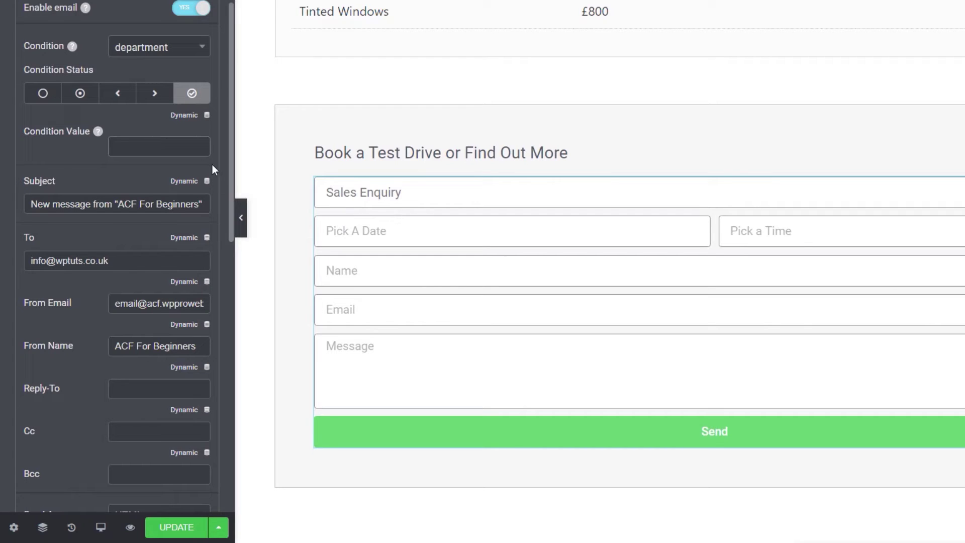
{"action": "left_click", "coordinate": [150, 148]}
{"action": "type", "text": "Sales Enquiry"}
{"action": "left_click", "coordinate": [176, 147]}
Step: Replace the default email subject with 'Sales Enquiry regarding'
{"action": "left_click_drag", "start_coordinate": [31, 207], "coordinate": [208, 216]}
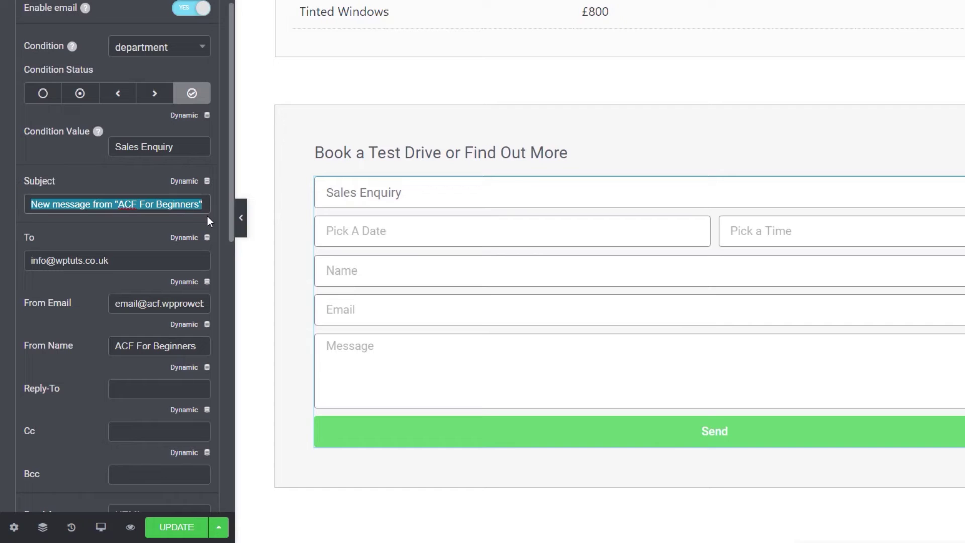
{"action": "key", "text": "BackSpace"}
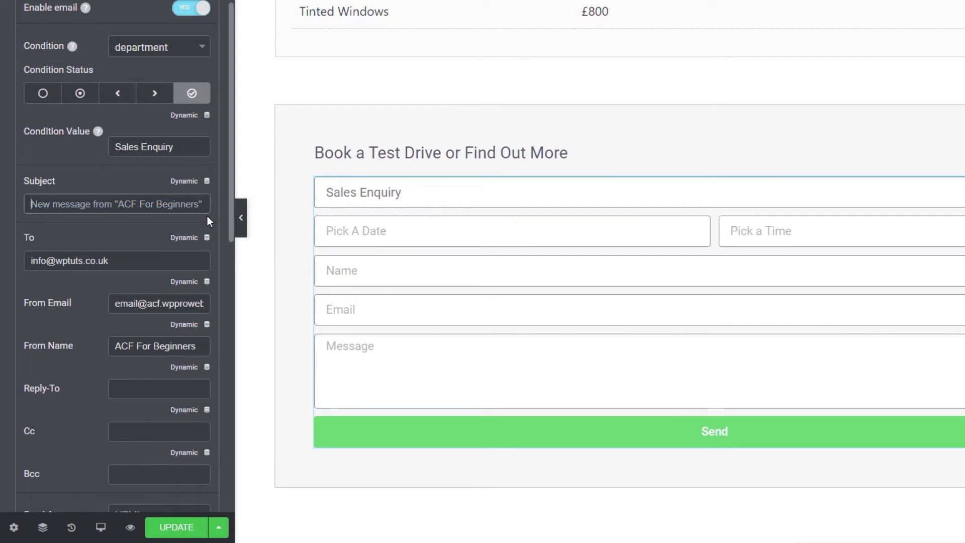
{"action": "type", "text": "Sales"}
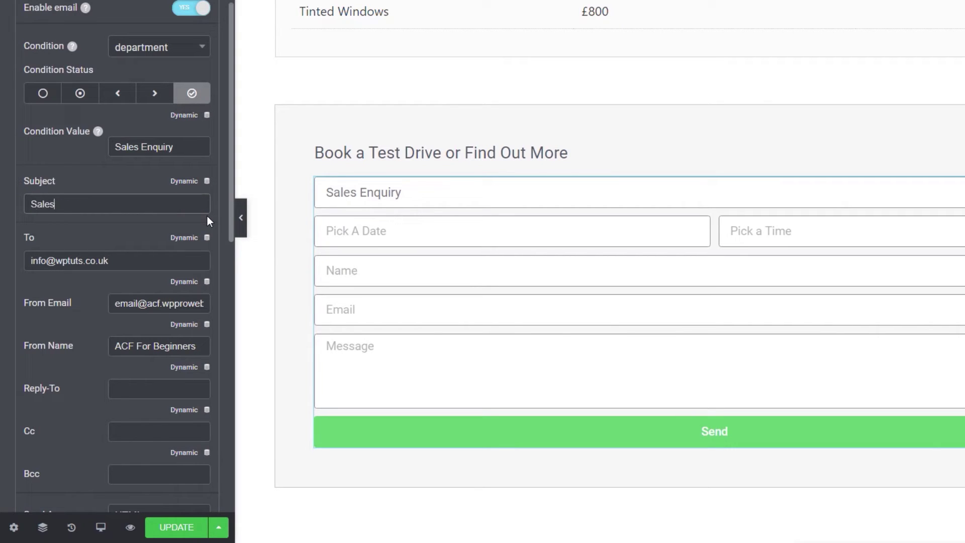
{"action": "type", "text": " Enquiry regarding"}
{"action": "scroll", "coordinate": [113, 211], "scroll_direction": "up", "scroll_amount": 4}
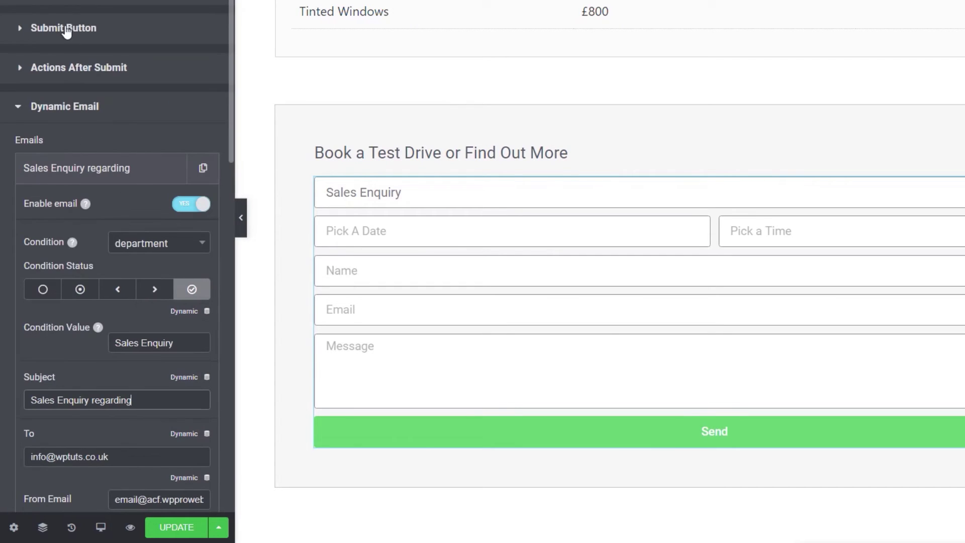
Step: Copy the [field id="vehicle"] shortcode from the Mini John Cooper Works field's Advanced tab
{"action": "left_click", "coordinate": [61, 2]}
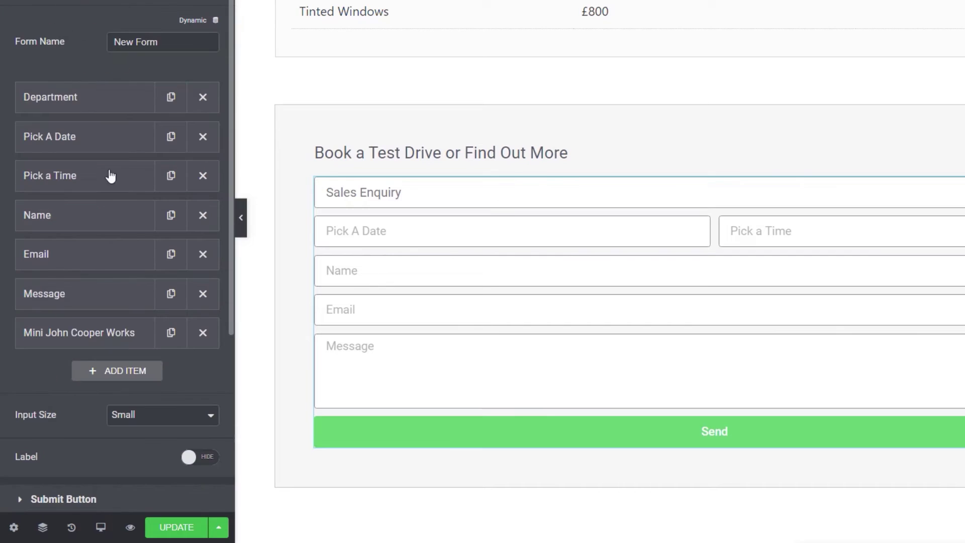
{"action": "left_click", "coordinate": [68, 3]}
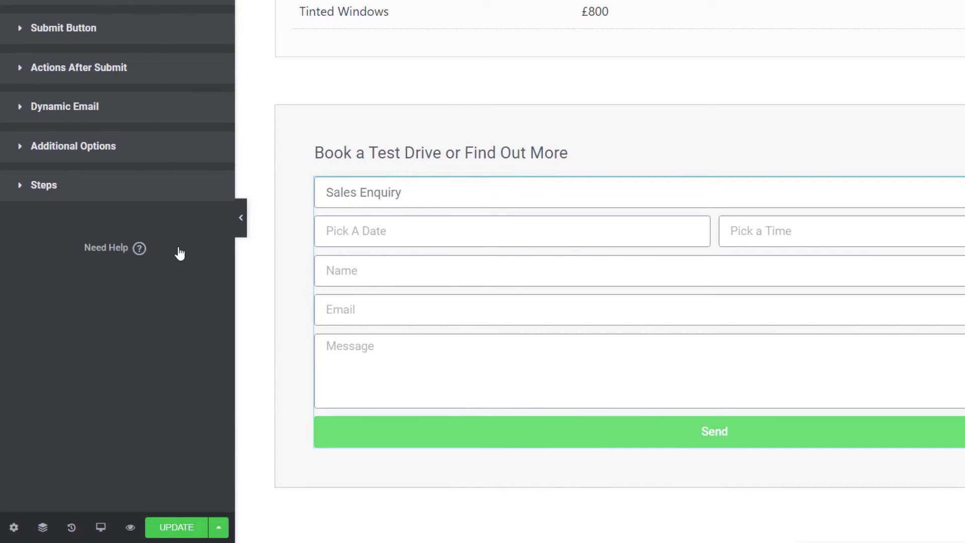
{"action": "scroll", "coordinate": [175, 252], "scroll_direction": "up", "scroll_amount": 9}
{"action": "left_click", "coordinate": [122, 342]}
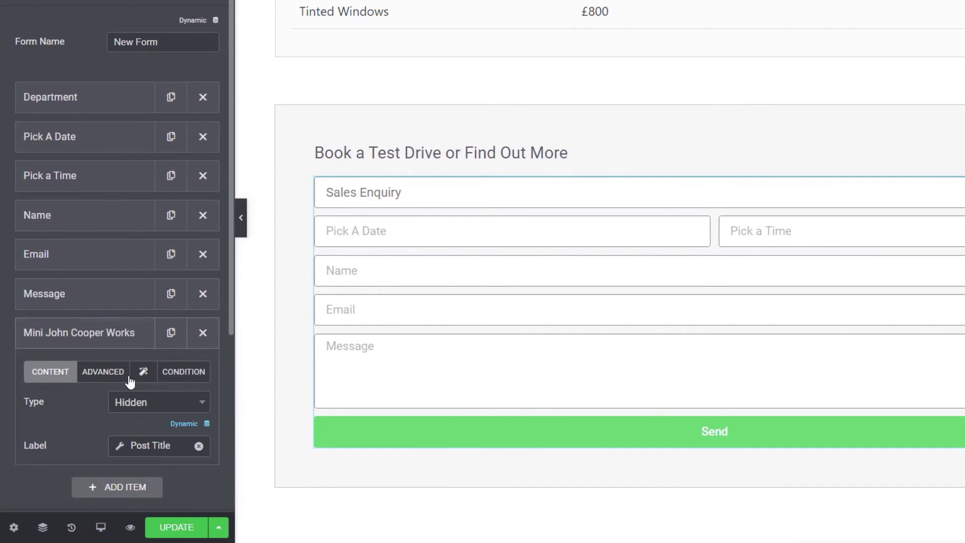
{"action": "left_click", "coordinate": [108, 377]}
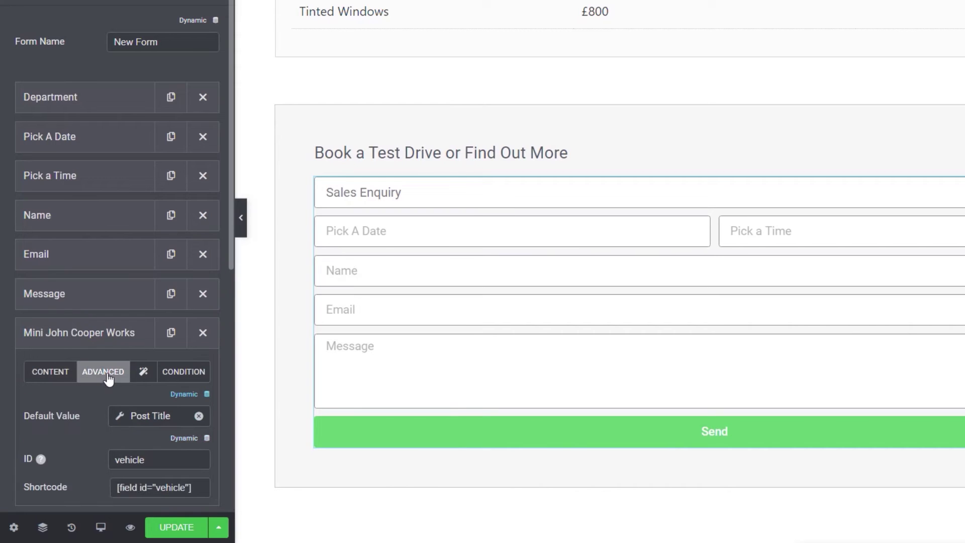
{"action": "left_click", "coordinate": [195, 487]}
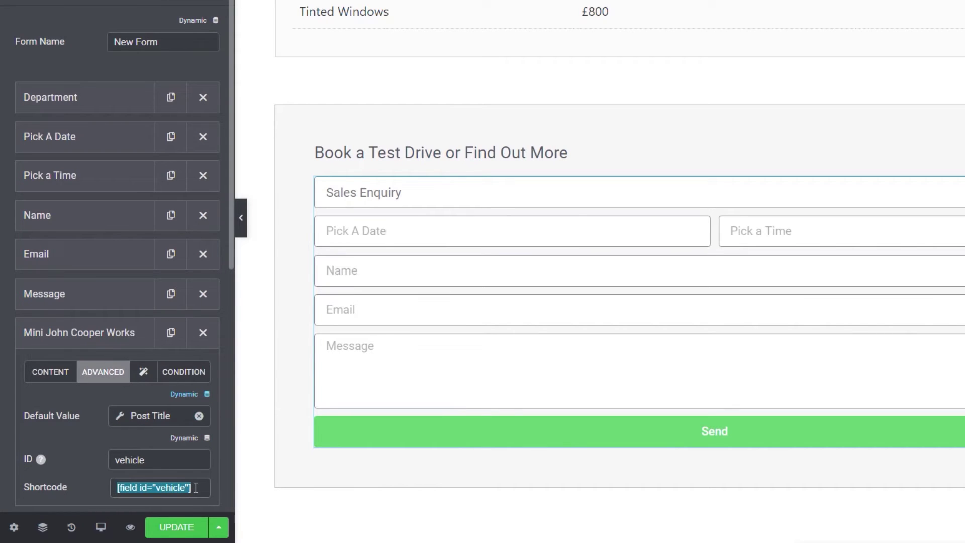
{"action": "right_click", "coordinate": [176, 489]}
{"action": "left_click", "coordinate": [231, 503]}
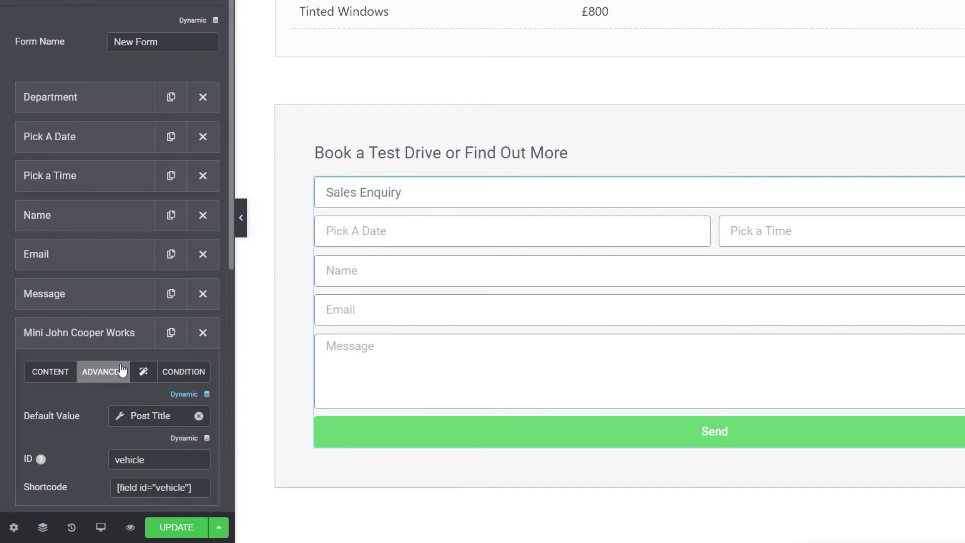
{"action": "scroll", "coordinate": [119, 357], "scroll_direction": "down", "scroll_amount": 10}
{"action": "left_click", "coordinate": [60, 103]}
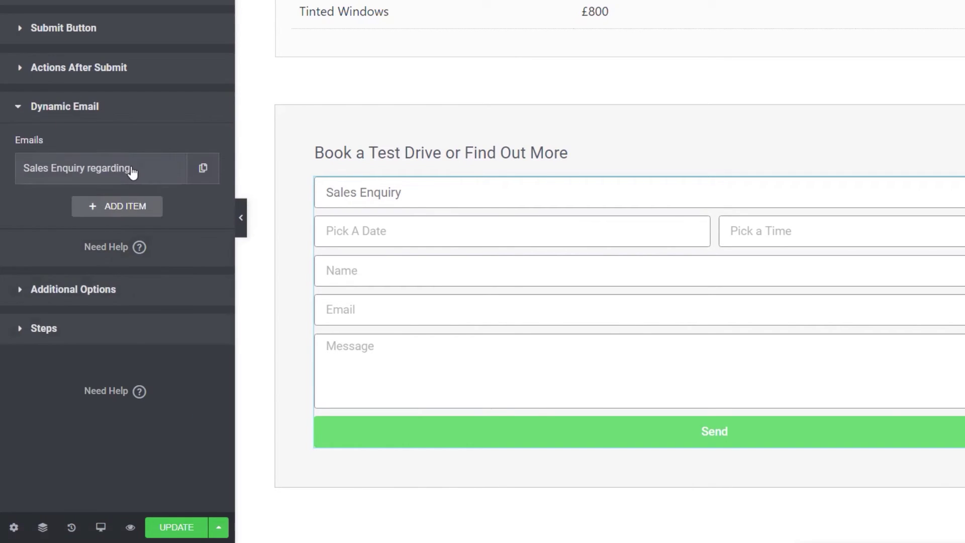
Step: Paste the vehicle shortcode onto the subject: 'Sales Enquiry regarding [field id="vehicle"]'
{"action": "left_click", "coordinate": [133, 175]}
{"action": "left_click", "coordinate": [146, 401]}
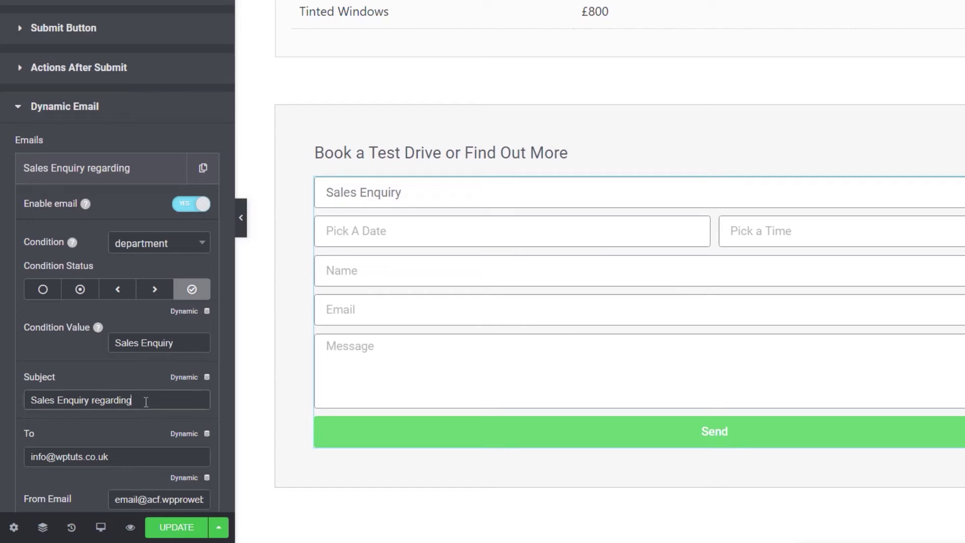
{"action": "key", "text": "ctrl+v"}
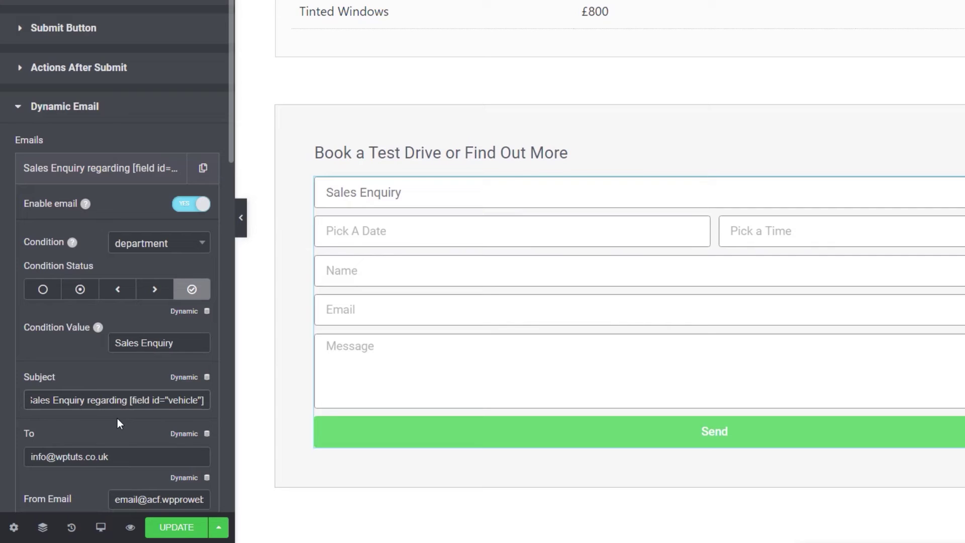
{"action": "scroll", "coordinate": [140, 423], "scroll_direction": "down", "scroll_amount": 2}
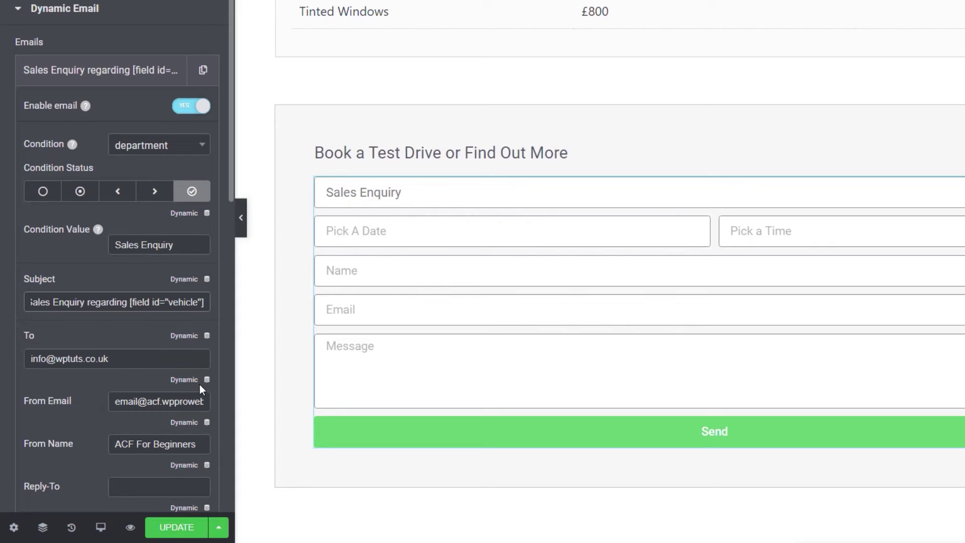
Step: Set From Email to the form's email field shortcode, [field id="email"]
{"action": "left_click", "coordinate": [117, 401]}
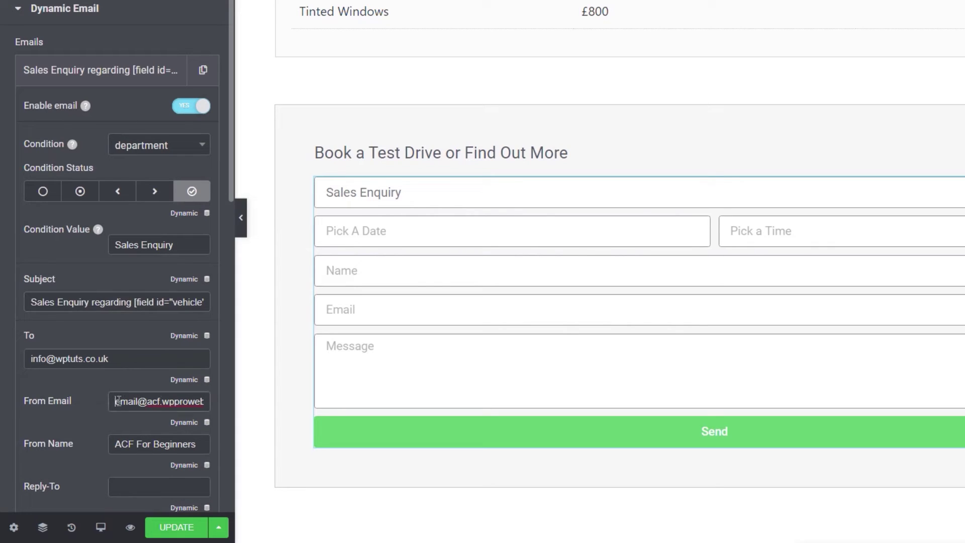
{"action": "left_click_drag", "start_coordinate": [117, 401], "coordinate": [214, 402]}
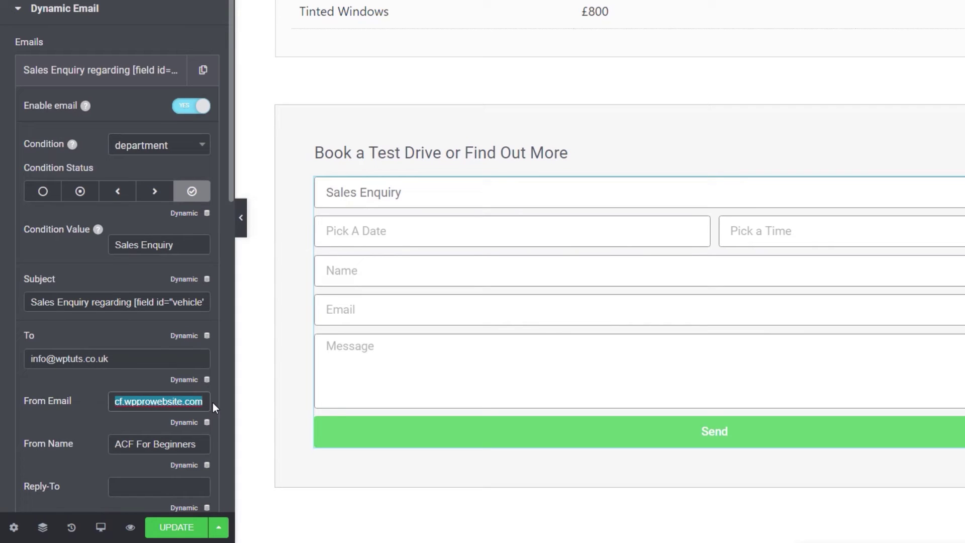
{"action": "type", "text": "[field id=\"vehicle\"]"}
{"action": "left_click_drag", "start_coordinate": [185, 402], "coordinate": [157, 404]}
{"action": "type", "text": "email"}
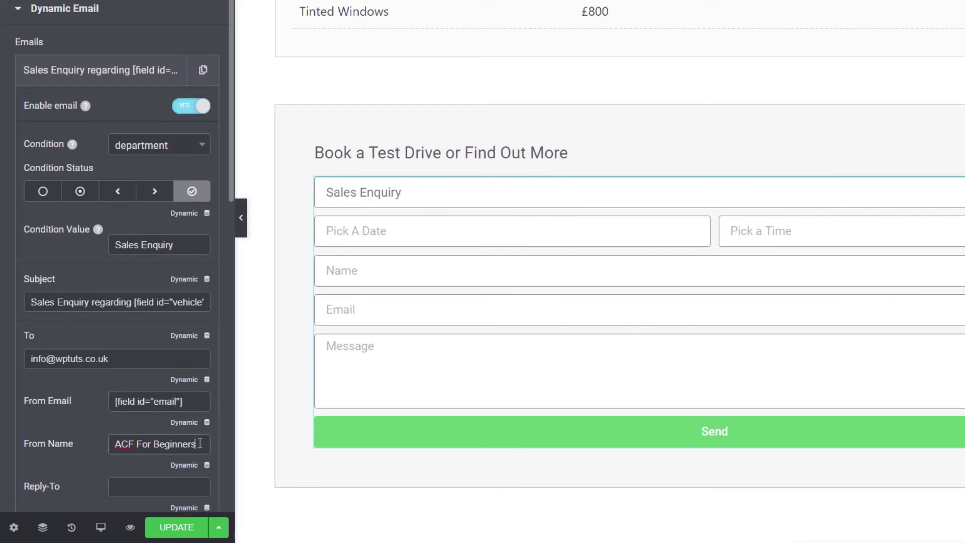
Step: Set From Name to the [field id="name"] shortcode and review the message body
{"action": "left_click_drag", "start_coordinate": [200, 443], "coordinate": [106, 443]}
{"action": "type", "text": "[field id=\"vehicle\"]"}
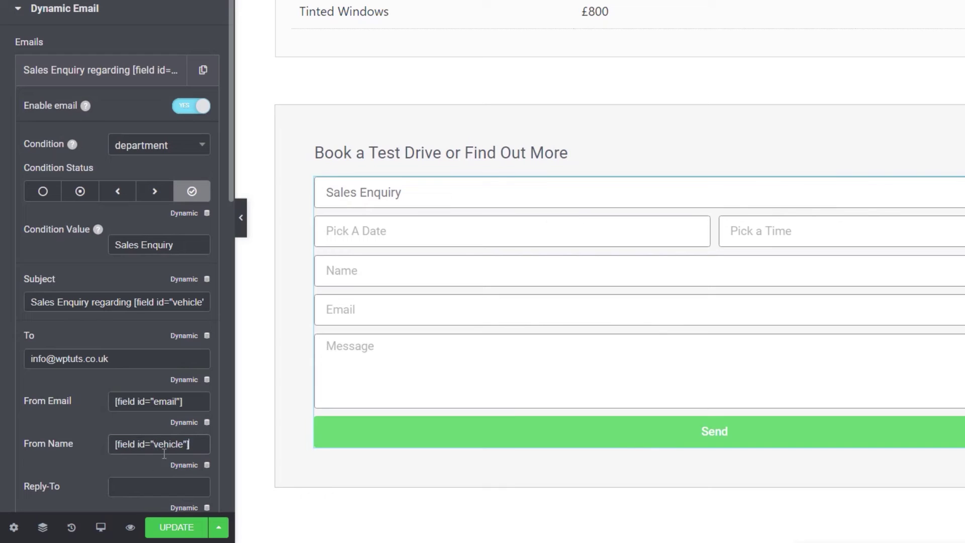
{"action": "double_click", "coordinate": [168, 444]}
{"action": "type", "text": "name"}
{"action": "scroll", "coordinate": [95, 445], "scroll_direction": "down", "scroll_amount": 8}
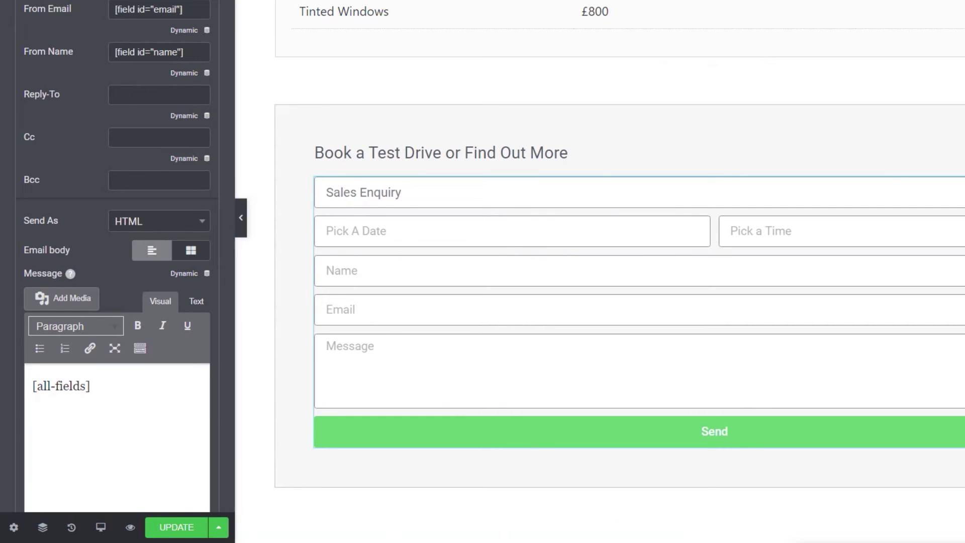
{"action": "scroll", "coordinate": [116, 394], "scroll_direction": "down", "scroll_amount": 4}
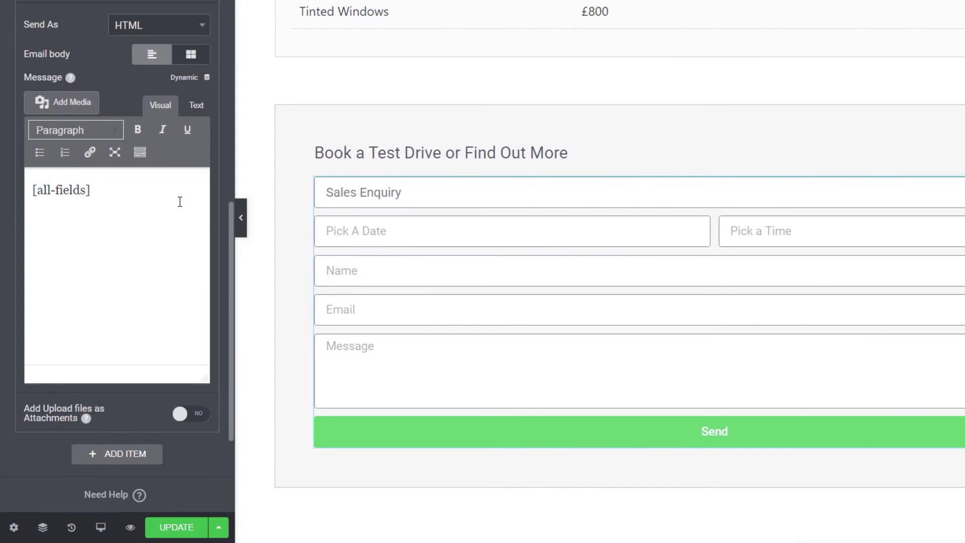
{"action": "scroll", "coordinate": [120, 47], "scroll_direction": "up", "scroll_amount": 10}
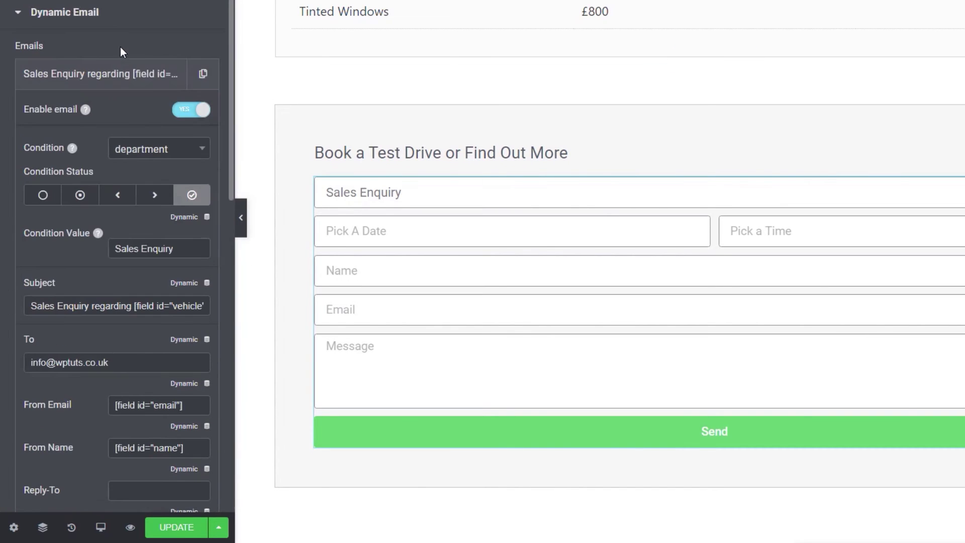
Step: Duplicate the Sales Enquiry email entry, check the Department field's options, and expand the copy
{"action": "left_click", "coordinate": [168, 83]}
{"action": "left_click", "coordinate": [203, 76]}
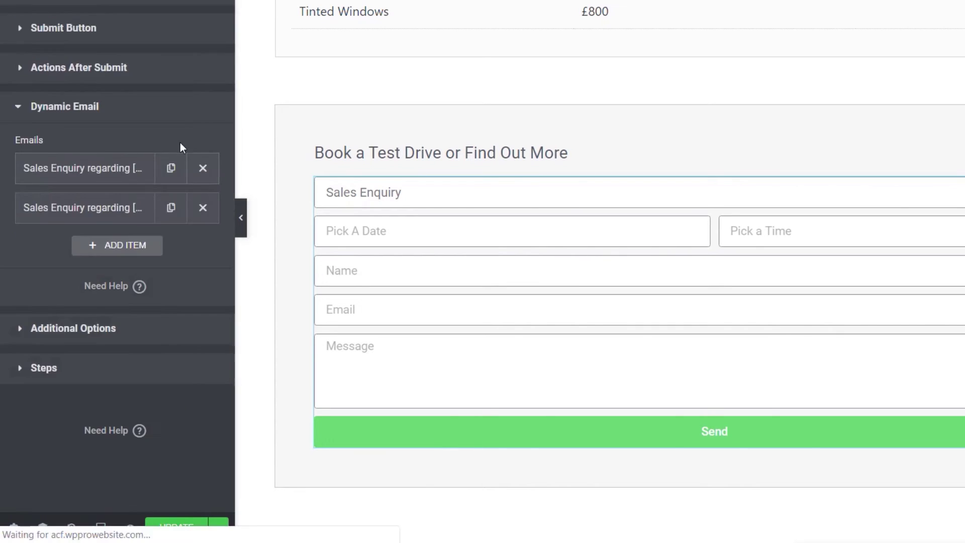
{"action": "left_click", "coordinate": [101, 210]}
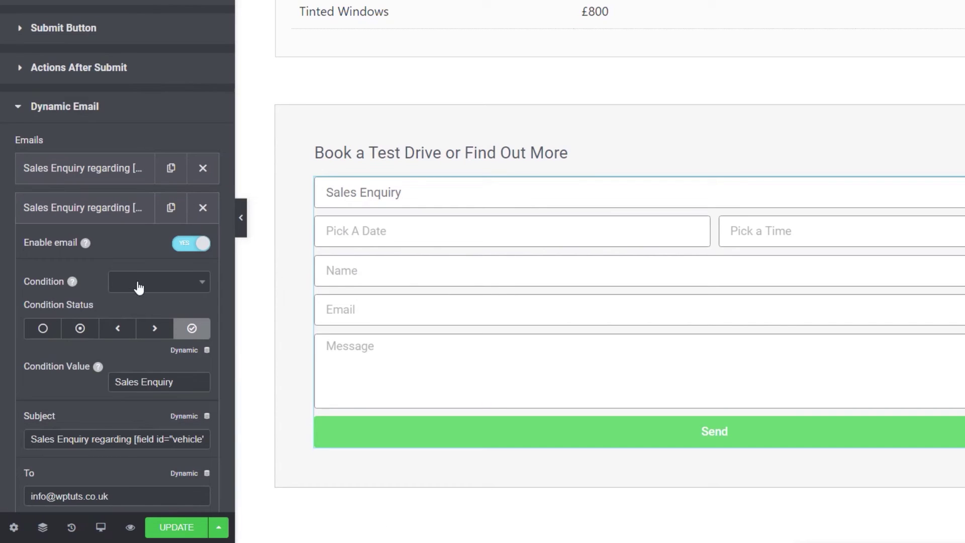
{"action": "left_click", "coordinate": [144, 284]}
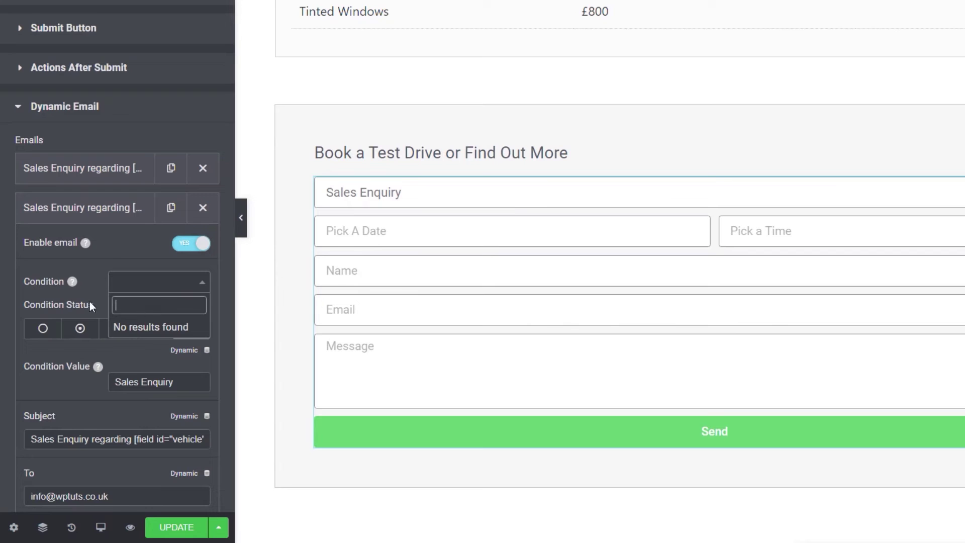
{"action": "left_click", "coordinate": [161, 285]}
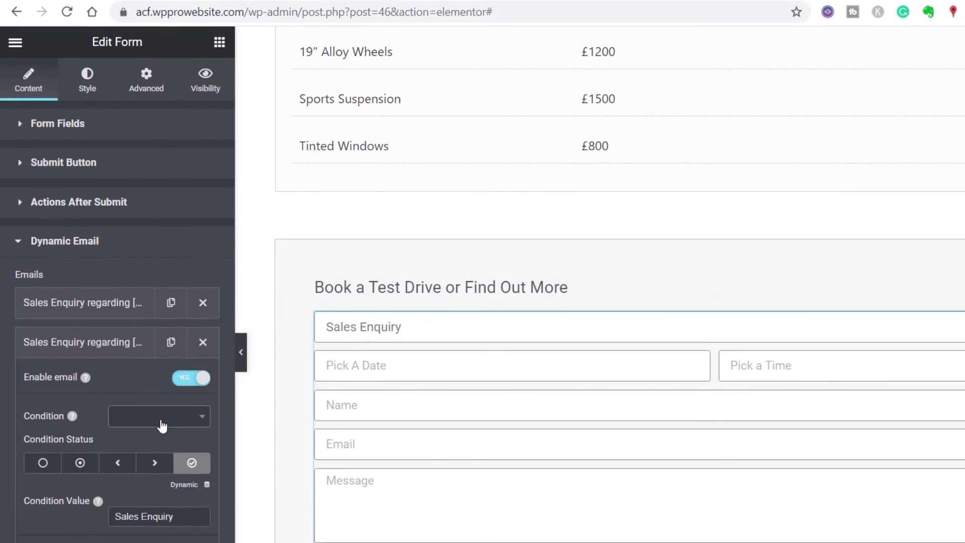
{"action": "left_click", "coordinate": [76, 125]}
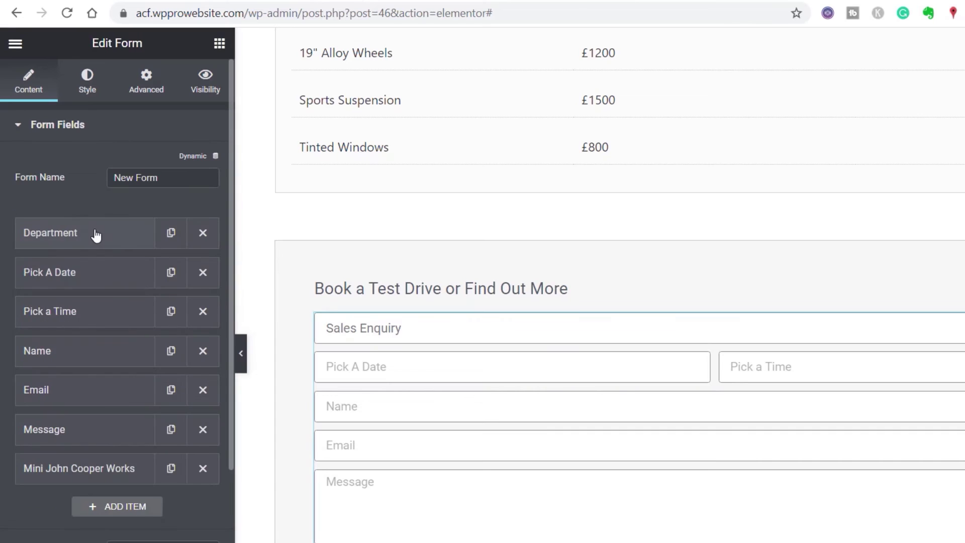
{"action": "left_click", "coordinate": [94, 232]}
{"action": "left_click", "coordinate": [57, 126]}
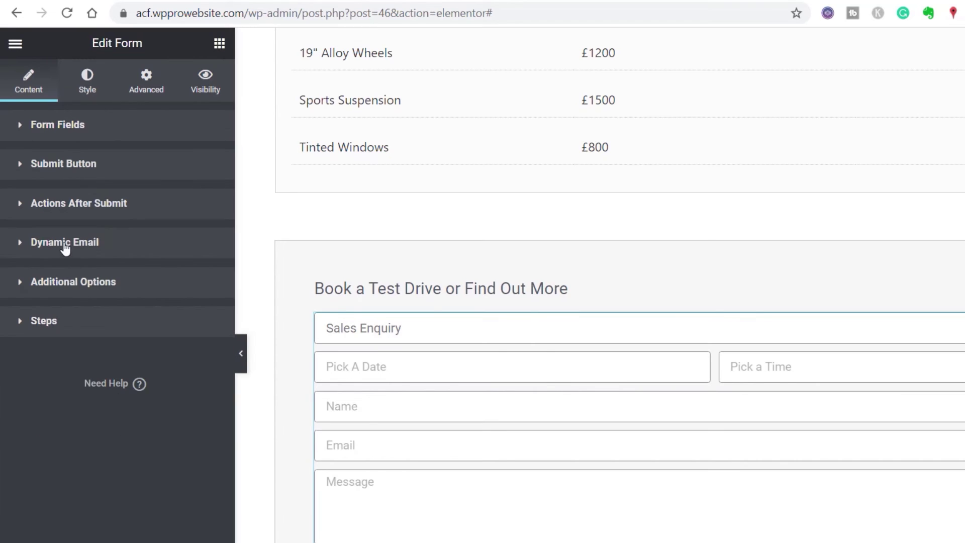
{"action": "left_click", "coordinate": [65, 244]}
{"action": "left_click", "coordinate": [102, 341]}
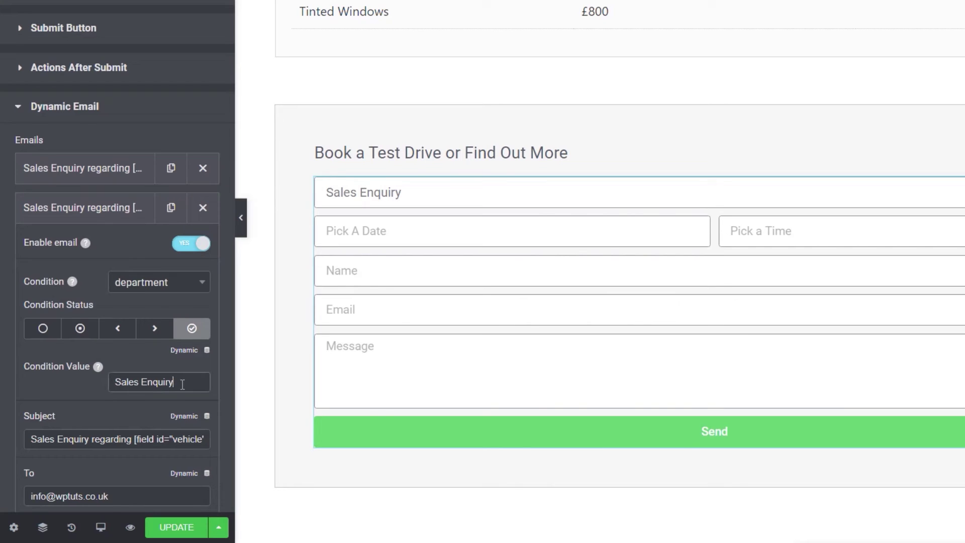
Step: Set the copy's condition to Book A Test Drive and subject to 'Test Drive for [field id="vehicle"]'
{"action": "left_click_drag", "start_coordinate": [190, 382], "coordinate": [103, 384]}
{"action": "type", "text": "Book A Test Drive"}
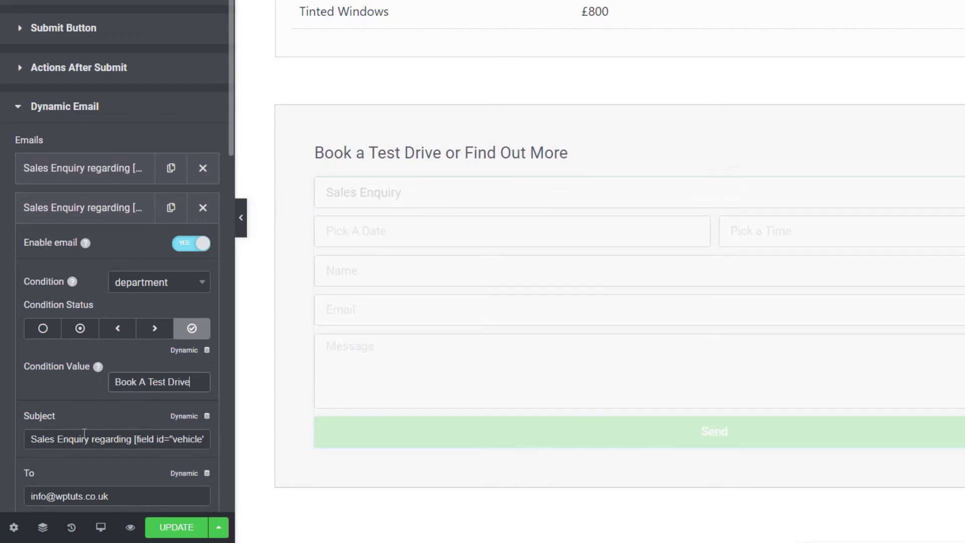
{"action": "scroll", "coordinate": [98, 403], "scroll_direction": "down", "scroll_amount": 2}
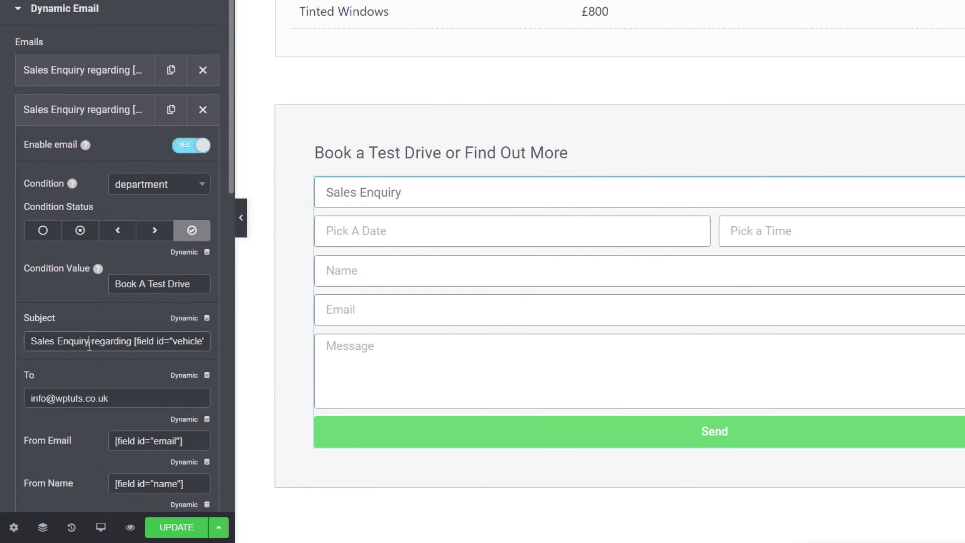
{"action": "left_click_drag", "start_coordinate": [89, 344], "coordinate": [32, 346]}
{"action": "type", "text": "Test Dri"}
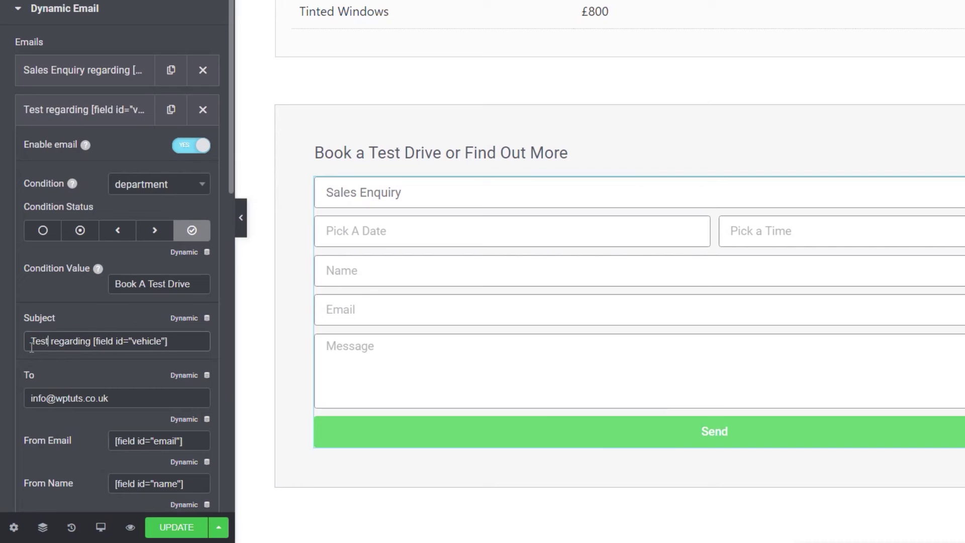
{"action": "type", "text": "ve for"}
{"action": "key", "text": "ctrl+Delete"}
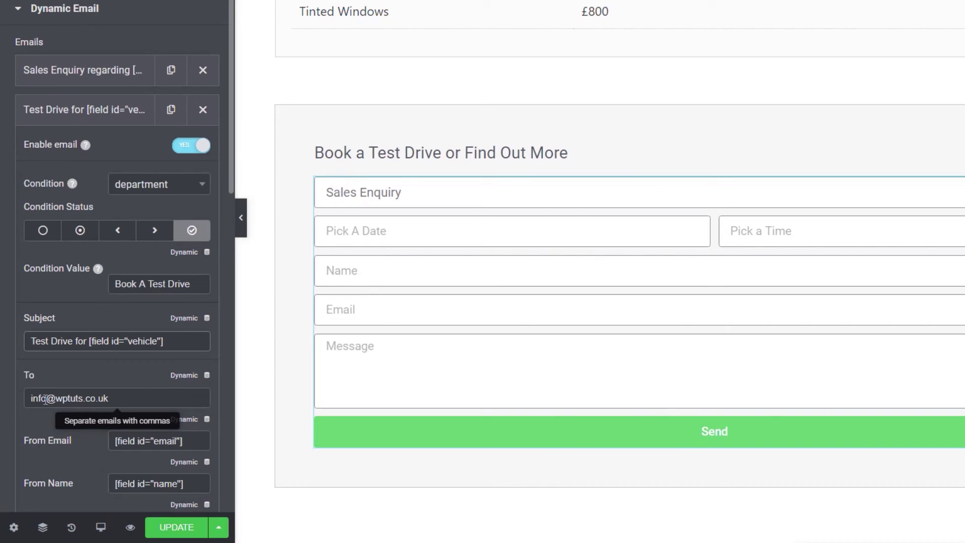
Step: Change the recipient address's mailbox name and update the page
{"action": "left_click_drag", "start_coordinate": [46, 399], "coordinate": [17, 397]}
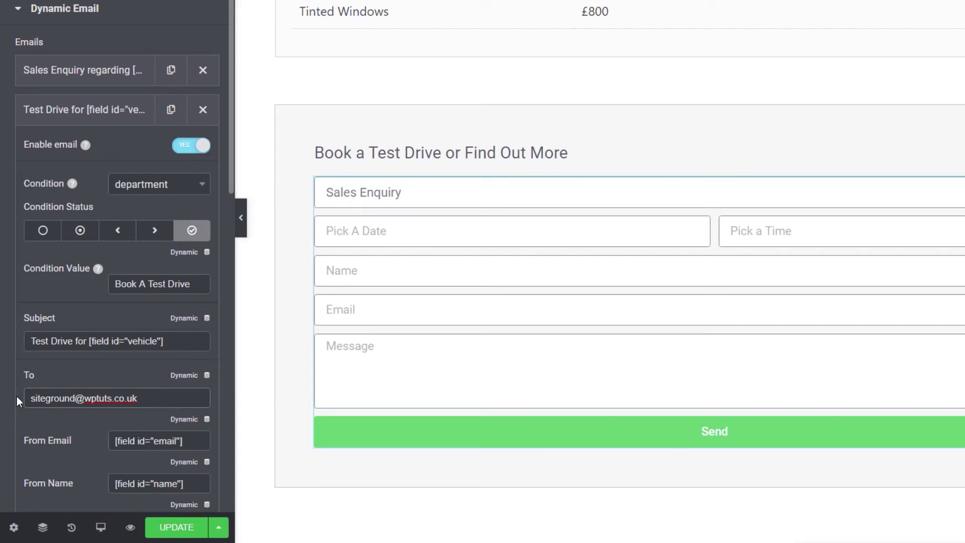
{"action": "scroll", "coordinate": [77, 386], "scroll_direction": "down", "scroll_amount": 4}
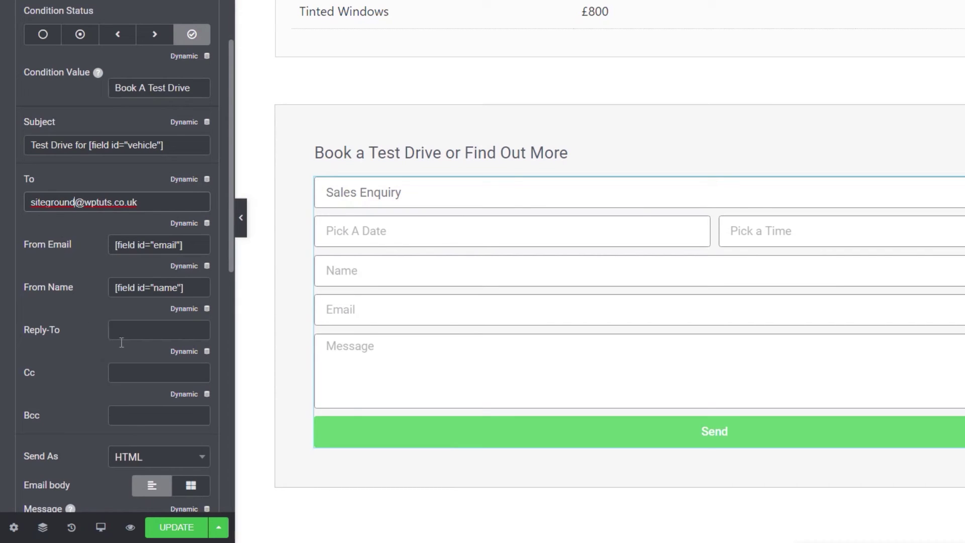
{"action": "scroll", "coordinate": [90, 386], "scroll_direction": "up", "scroll_amount": 2}
{"action": "scroll", "coordinate": [89, 386], "scroll_direction": "up", "scroll_amount": 2}
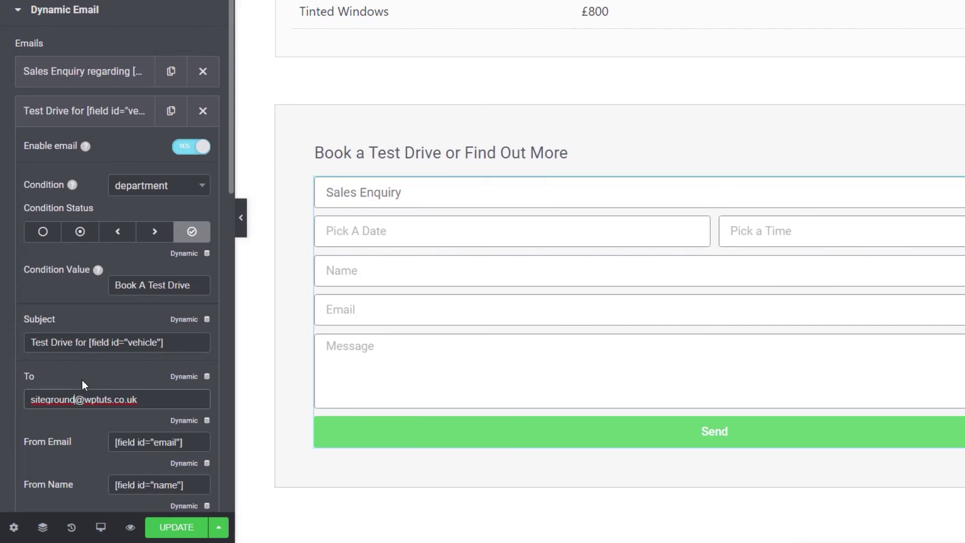
{"action": "scroll", "coordinate": [82, 379], "scroll_direction": "down", "scroll_amount": 6}
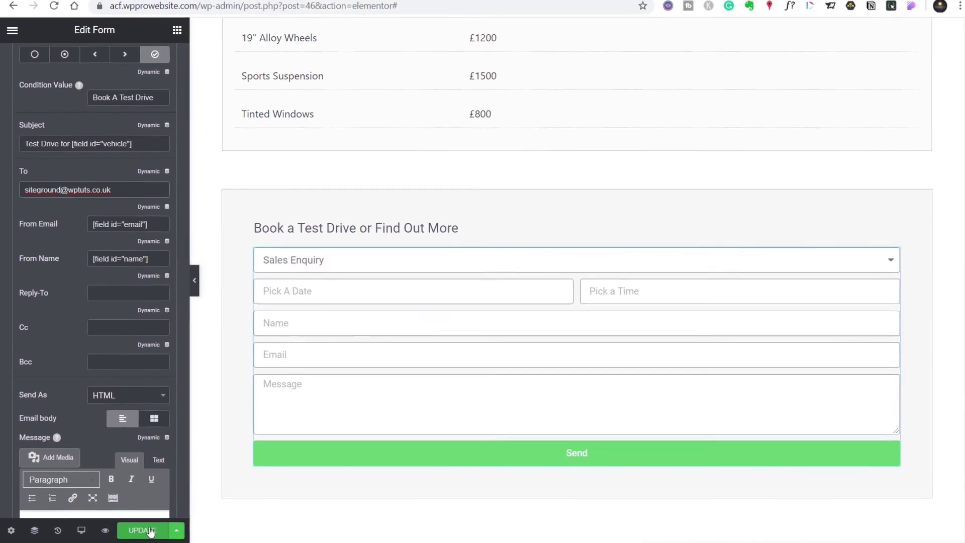
{"action": "left_click", "coordinate": [143, 530]}
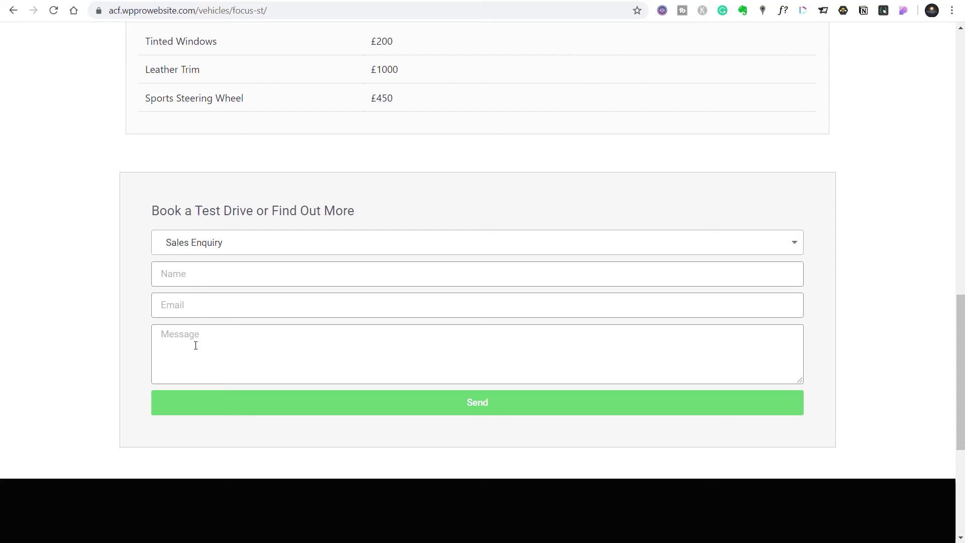
Step: Send the live form as a Sales Enquiry with a name, e-mail and 'This is a sales enquiry!'
{"action": "left_click", "coordinate": [204, 275]}
{"action": "type", "text": "Paul C"}
{"action": "left_click", "coordinate": [234, 298]}
{"action": "type", "text": "n"}
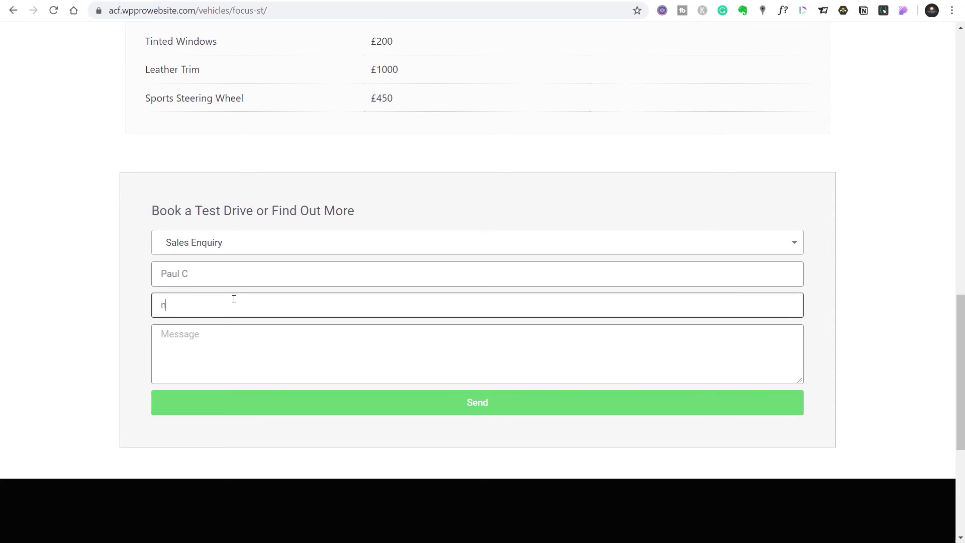
{"action": "type", "text": "o@email.com"}
{"action": "left_click", "coordinate": [224, 342]}
{"action": "type", "text": "This "}
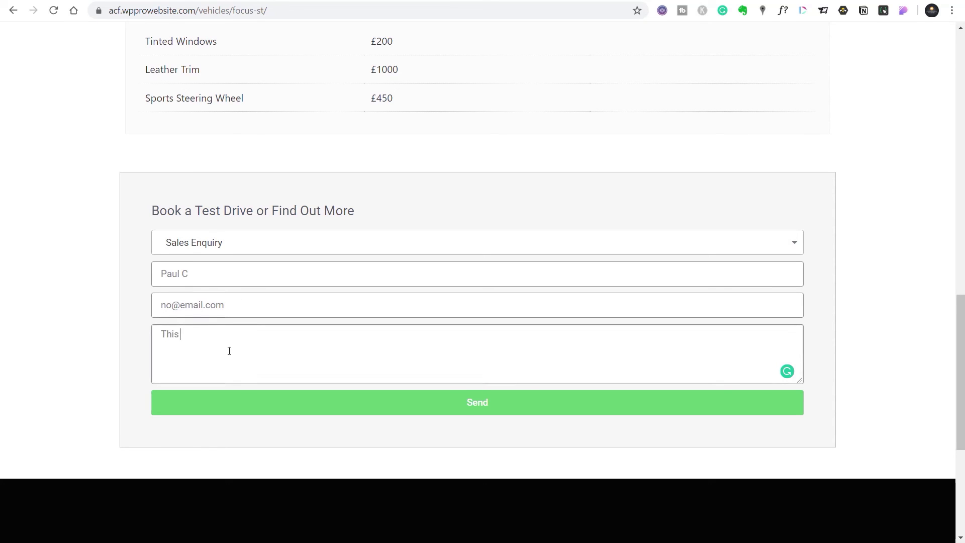
{"action": "type", "text": "is a sales enquiry!"}
{"action": "scroll", "coordinate": [70, 329], "scroll_direction": "up", "scroll_amount": 14}
{"action": "scroll", "coordinate": [67, 333], "scroll_direction": "up", "scroll_amount": 2}
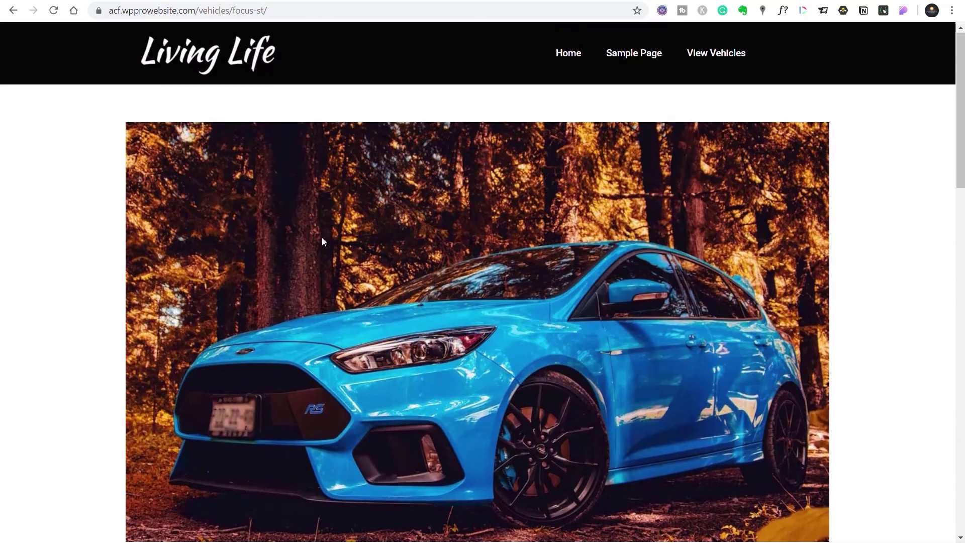
{"action": "scroll", "coordinate": [117, 343], "scroll_direction": "down", "scroll_amount": 8}
{"action": "scroll", "coordinate": [116, 343], "scroll_direction": "down", "scroll_amount": 10}
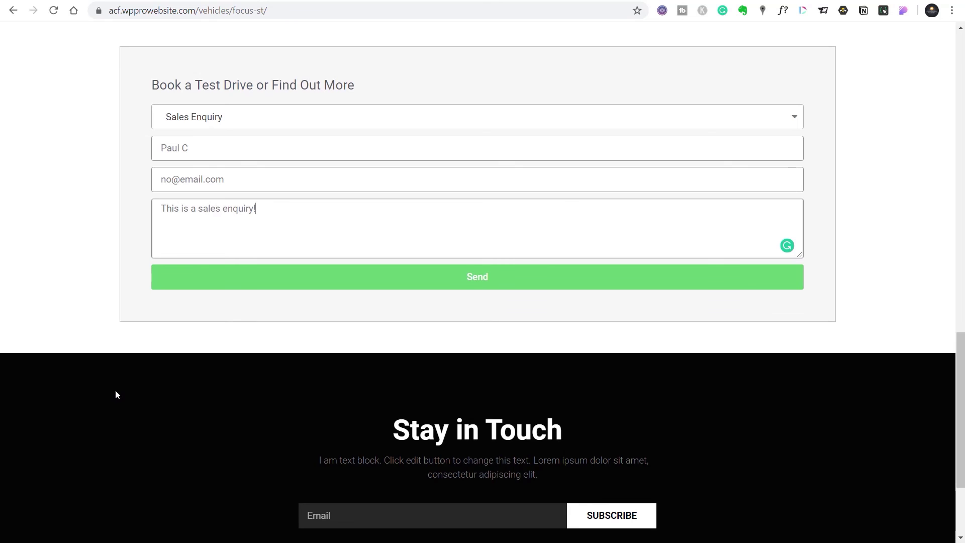
{"action": "left_click", "coordinate": [459, 282]}
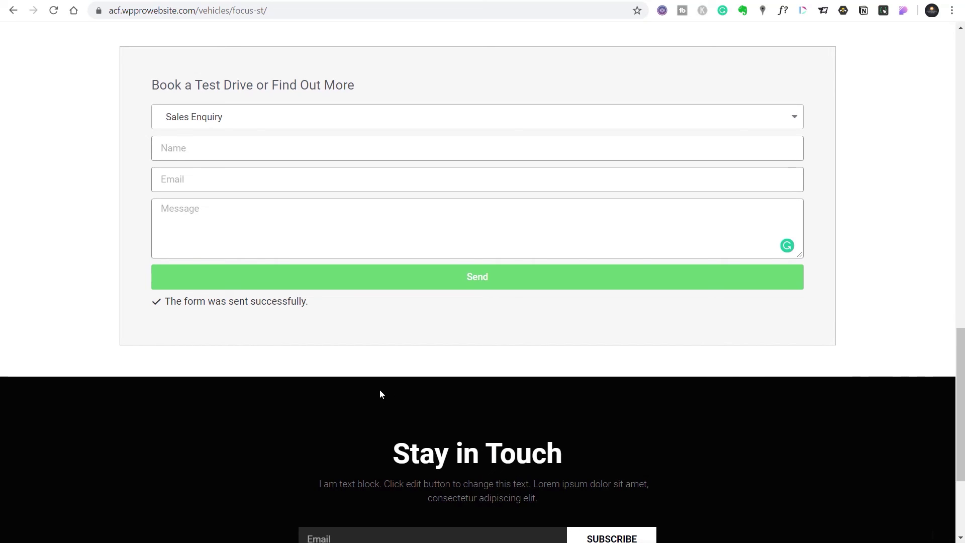
Step: Choose Book A Test Drive with date 6 February 2020 and time 15:00
{"action": "left_click", "coordinate": [653, 121]}
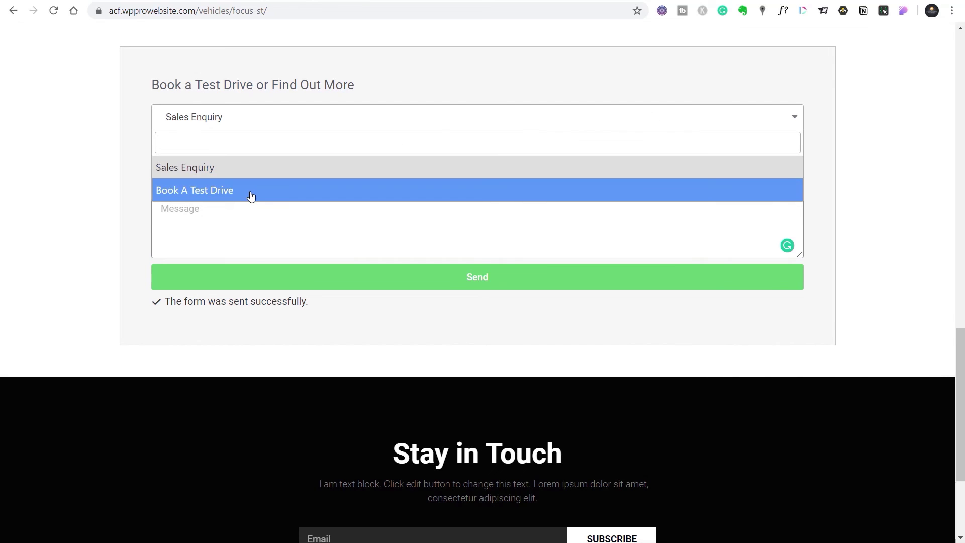
{"action": "left_click", "coordinate": [252, 196]}
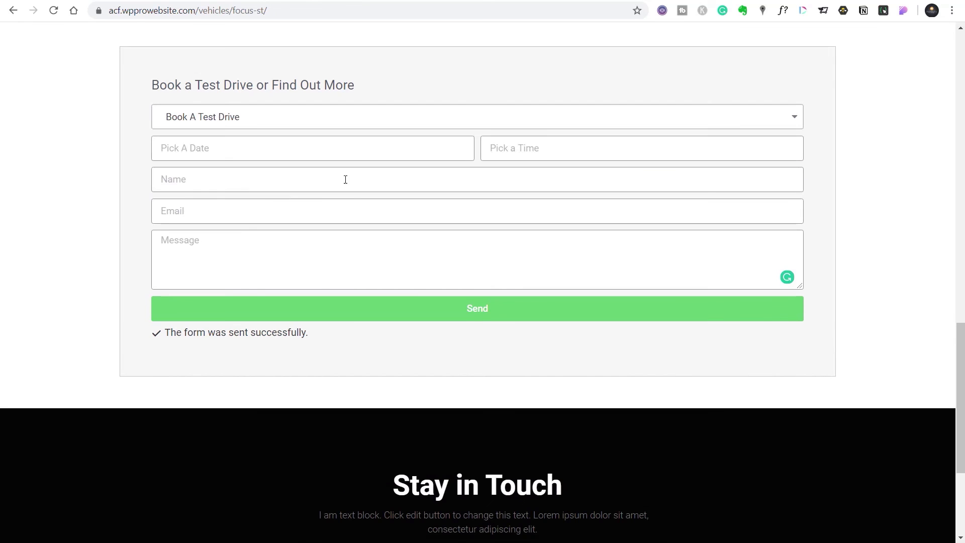
{"action": "left_click", "coordinate": [307, 149]}
{"action": "left_click", "coordinate": [265, 230]}
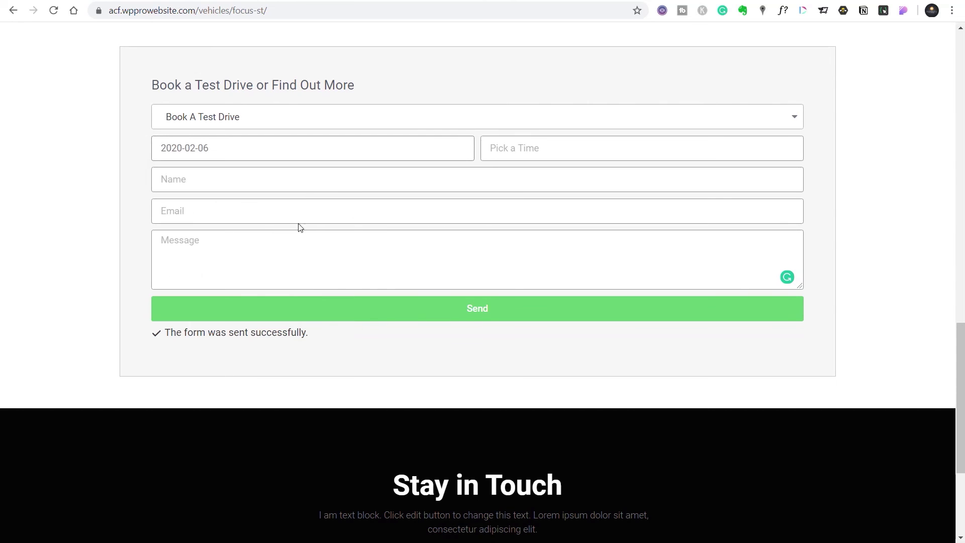
{"action": "left_click", "coordinate": [500, 152]}
{"action": "left_click", "coordinate": [553, 170]}
{"action": "left_click", "coordinate": [553, 170]}
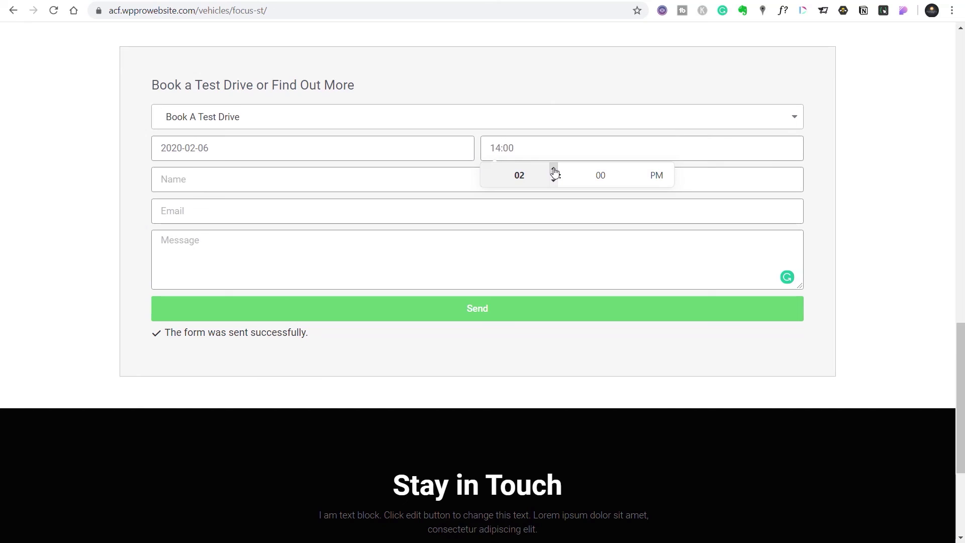
{"action": "left_click", "coordinate": [553, 170]}
Step: Enter a name, a different e-mail and the message 'Book a test drive', then send
{"action": "left_click", "coordinate": [244, 185]}
{"action": "type", "text": "Paul C"}
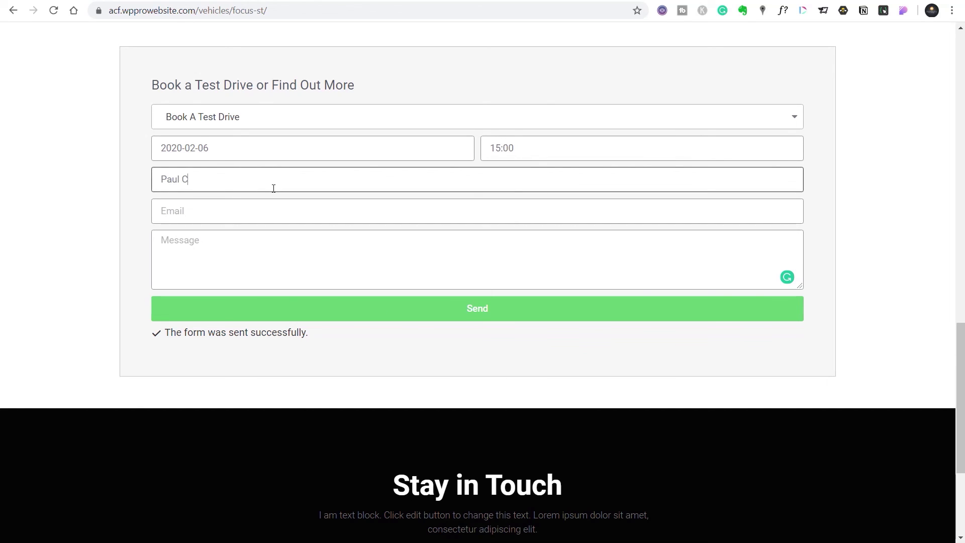
{"action": "left_click", "coordinate": [263, 207]}
{"action": "type", "text": "different@email"}
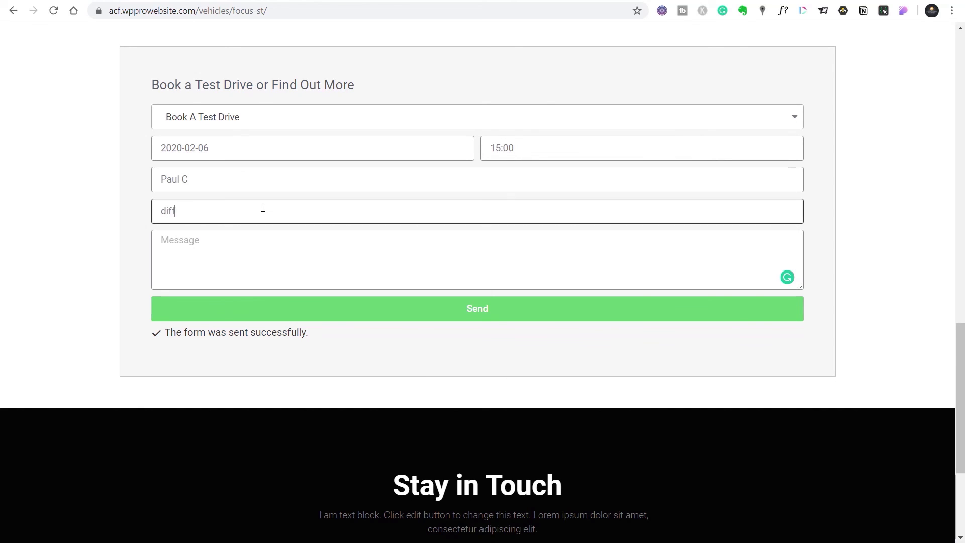
{"action": "type", "text": ".com"}
{"action": "left_click", "coordinate": [234, 249]}
{"action": "type", "text": "Book a test drive"}
{"action": "left_click", "coordinate": [500, 309]}
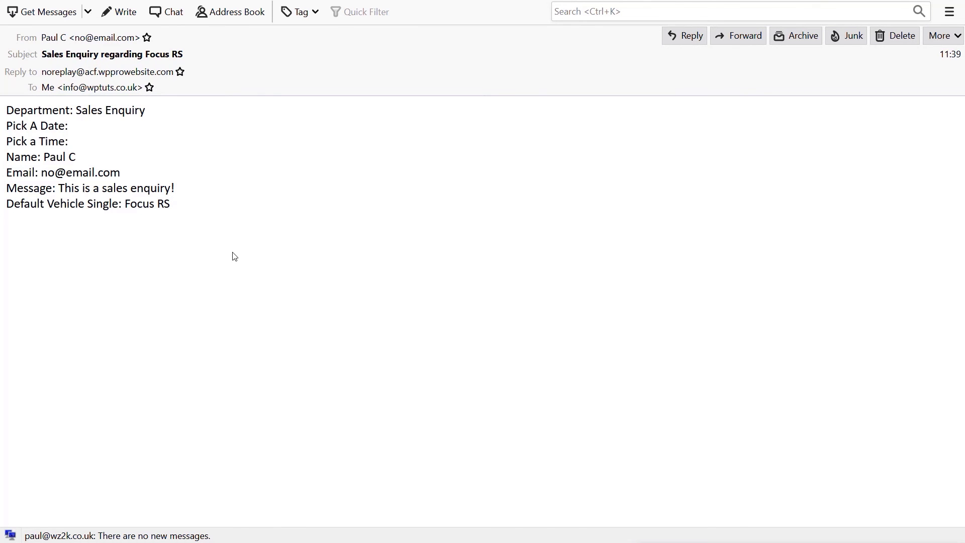
Step: Highlight the 'Sales Enquiry regarding Focus RS' subject and the empty Pick A Date / Pick a Time lines
{"action": "left_click_drag", "start_coordinate": [186, 57], "coordinate": [45, 59]}
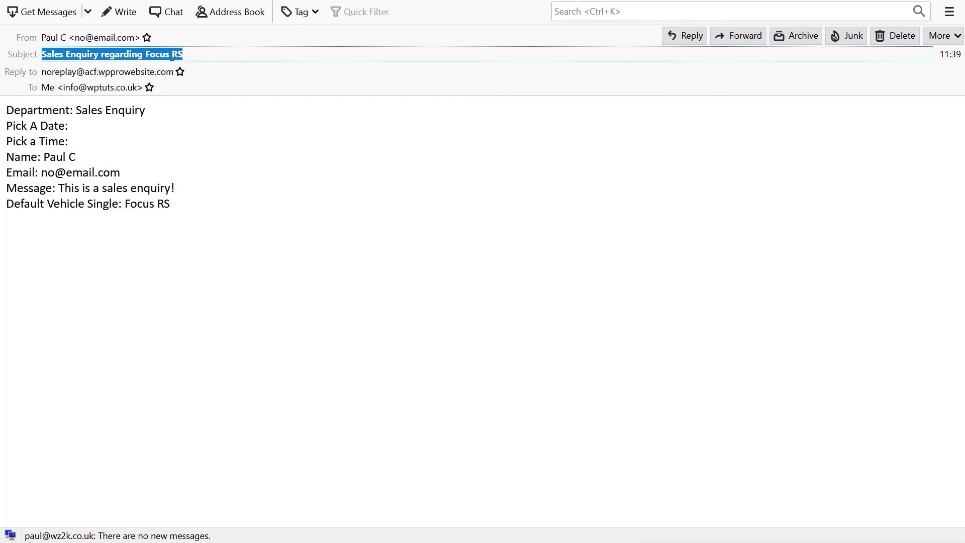
{"action": "left_click", "coordinate": [194, 61]}
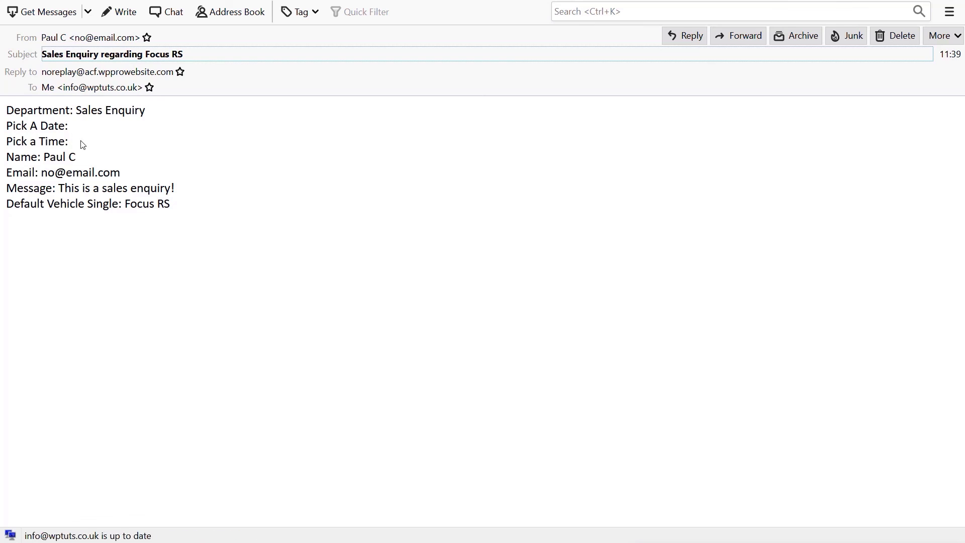
{"action": "left_click_drag", "start_coordinate": [73, 146], "coordinate": [6, 130]}
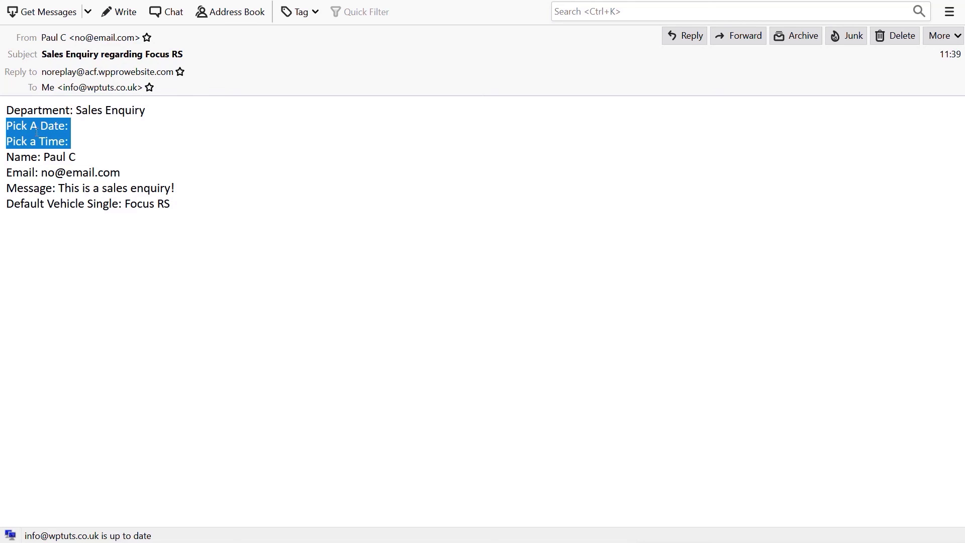
{"action": "left_click", "coordinate": [79, 148]}
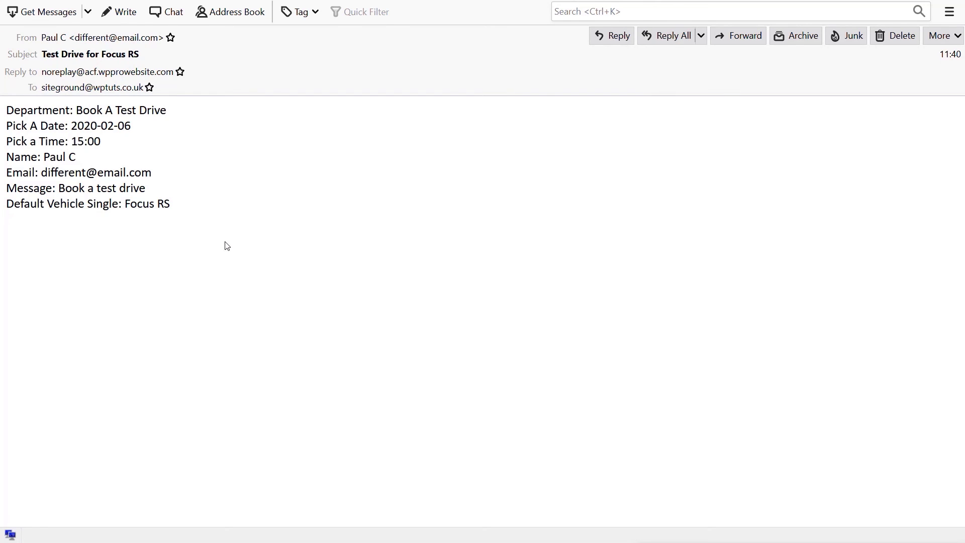
Step: Highlight the 'Test Drive for Focus RS' subject line in the second mailbox's email, then deselect it
{"action": "left_click_drag", "start_coordinate": [139, 55], "coordinate": [44, 54]}
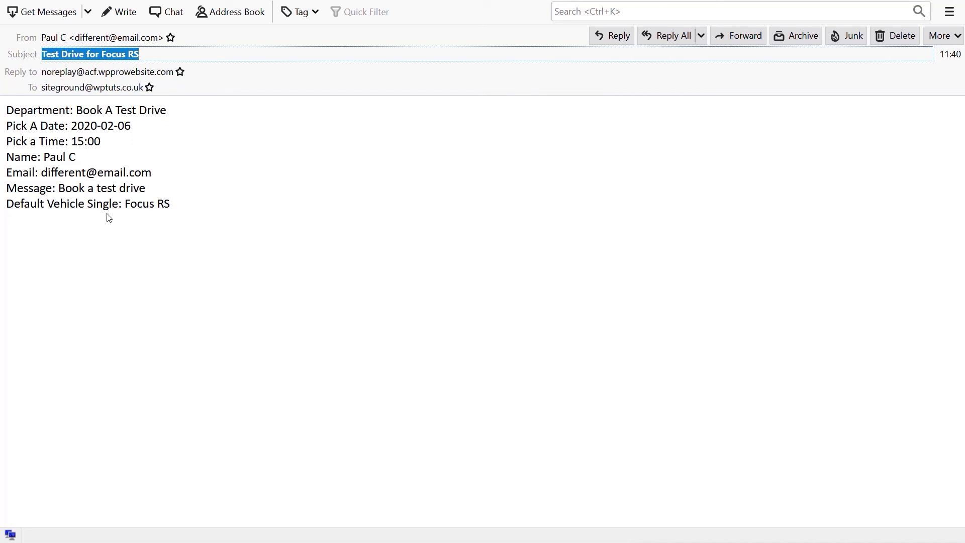
{"action": "left_click", "coordinate": [161, 218]}
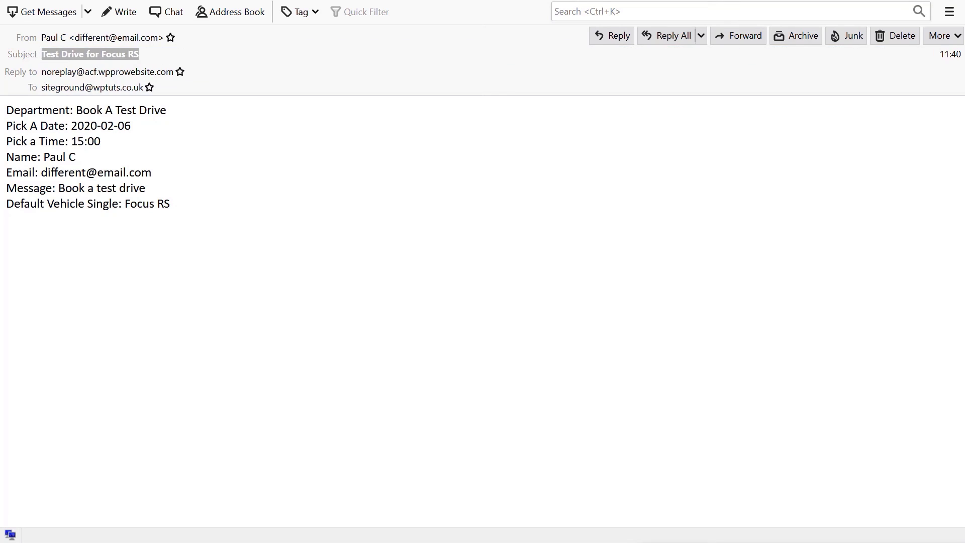